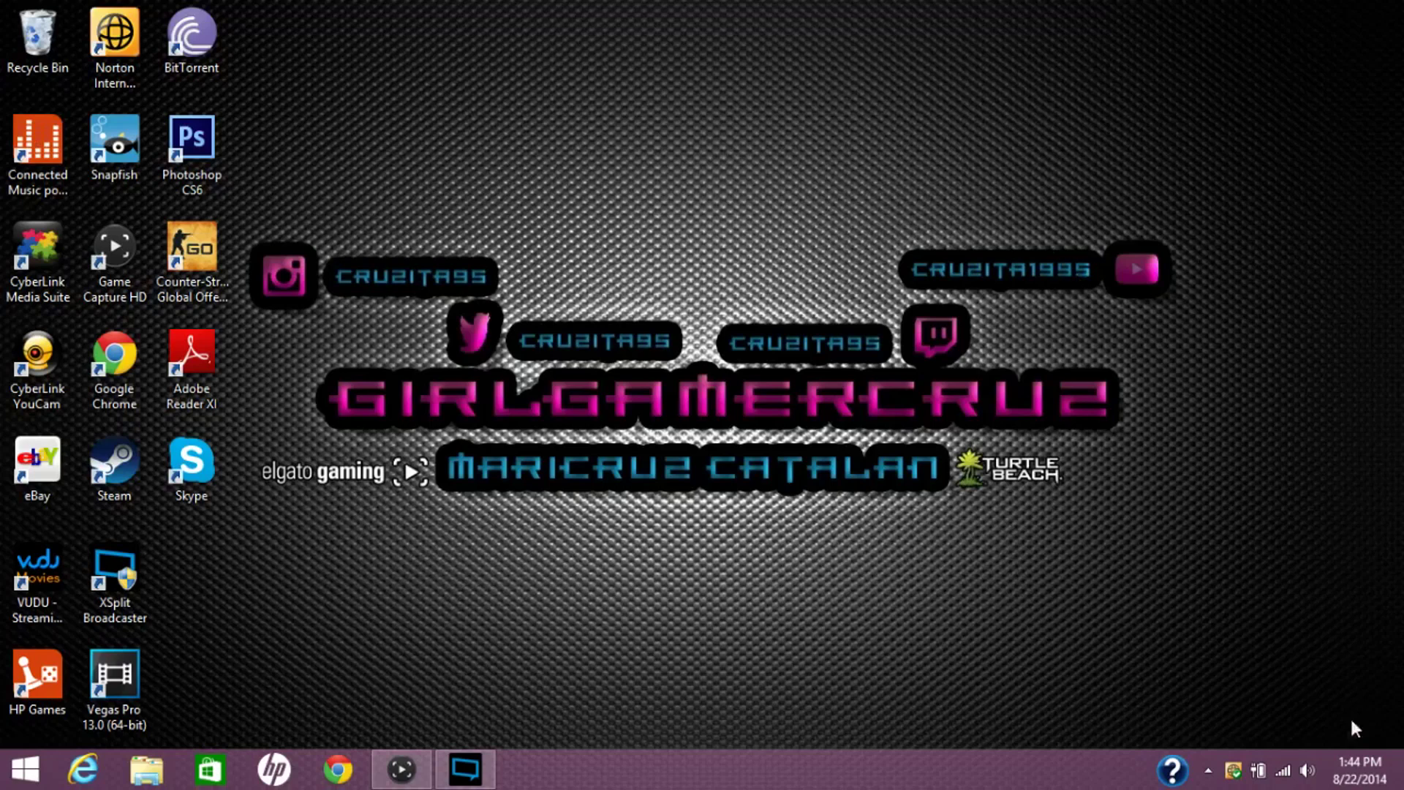
Step: Open Playback devices and play a test sound through Speakers and Headphones
{"action": "right_click", "coordinate": [1309, 773]}
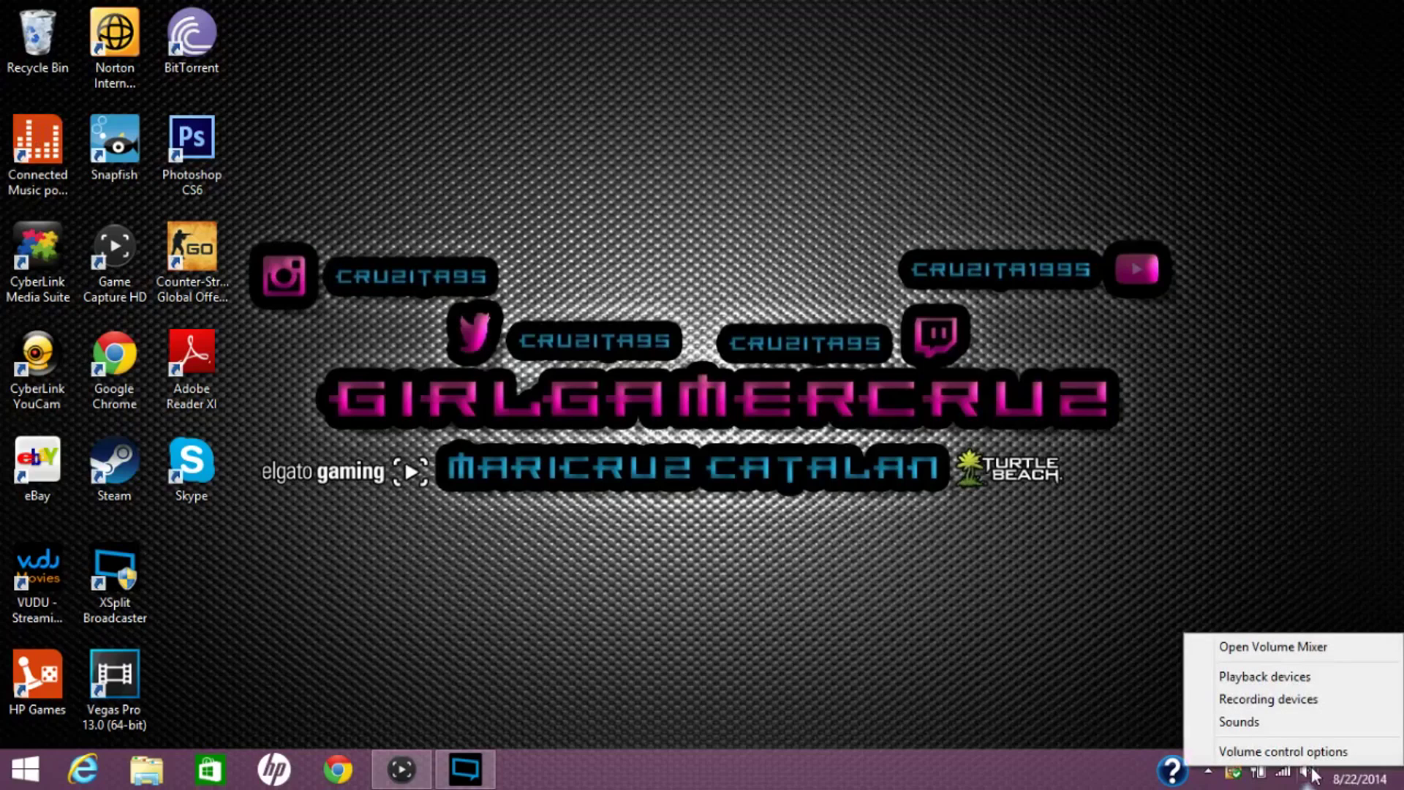
{"action": "left_click", "coordinate": [1250, 683]}
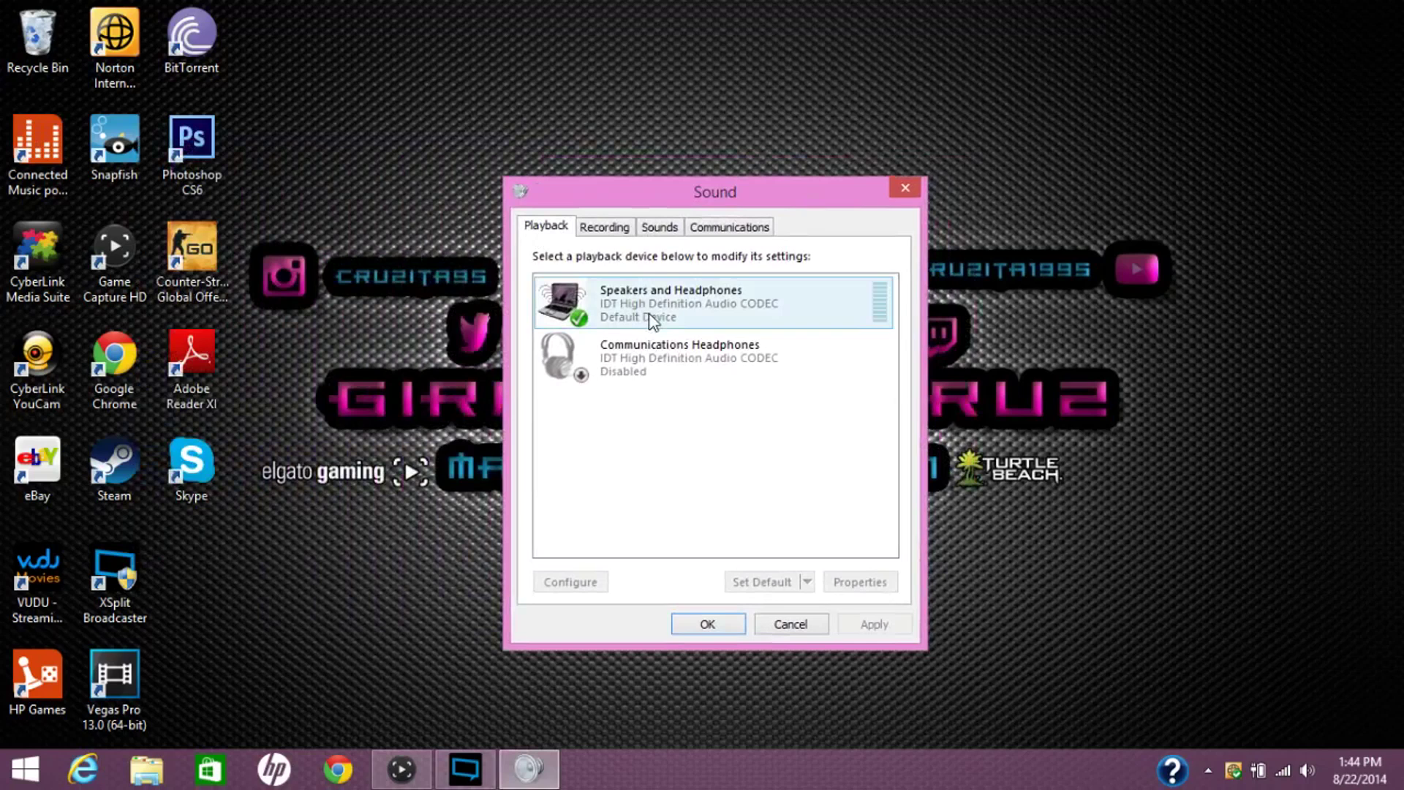
{"action": "right_click", "coordinate": [733, 310]}
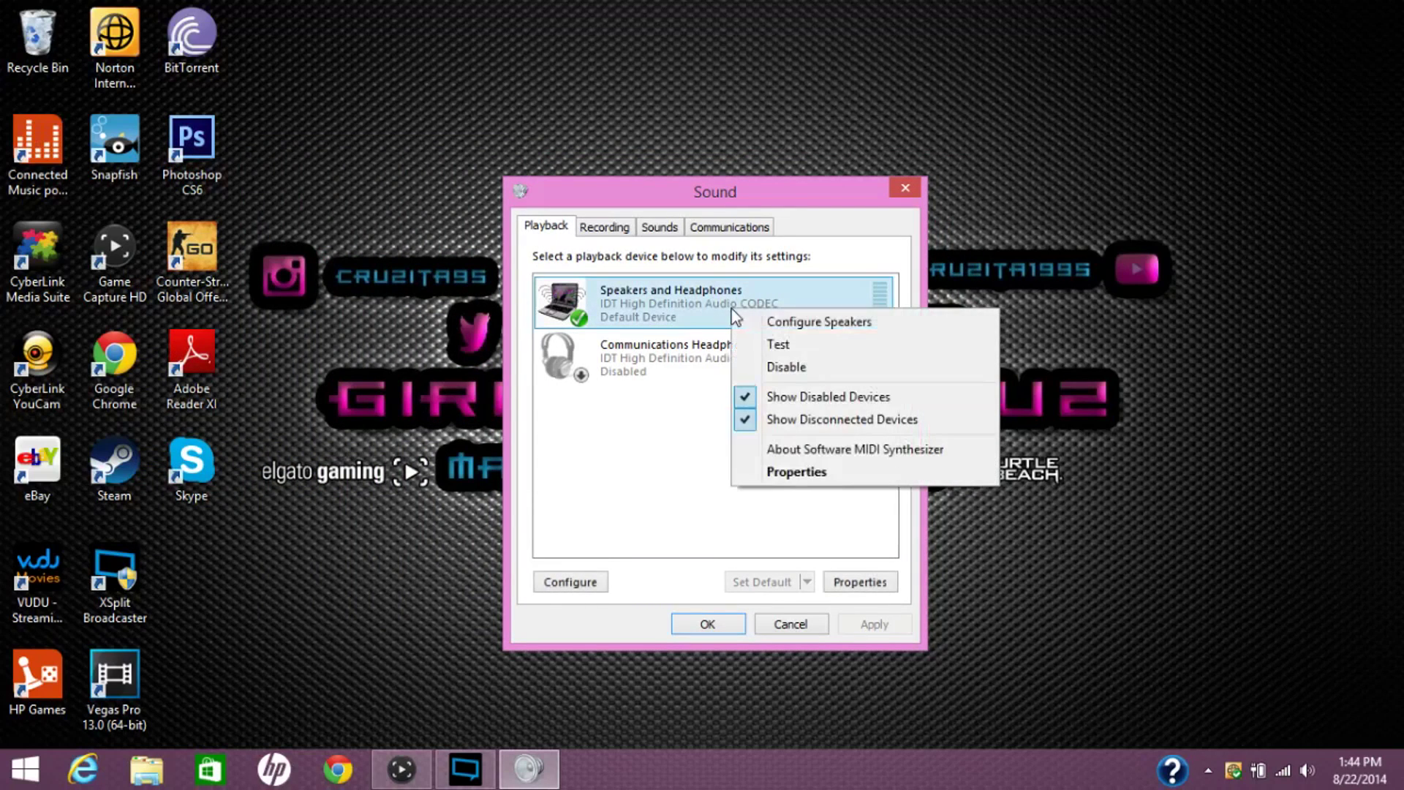
{"action": "left_click", "coordinate": [786, 349]}
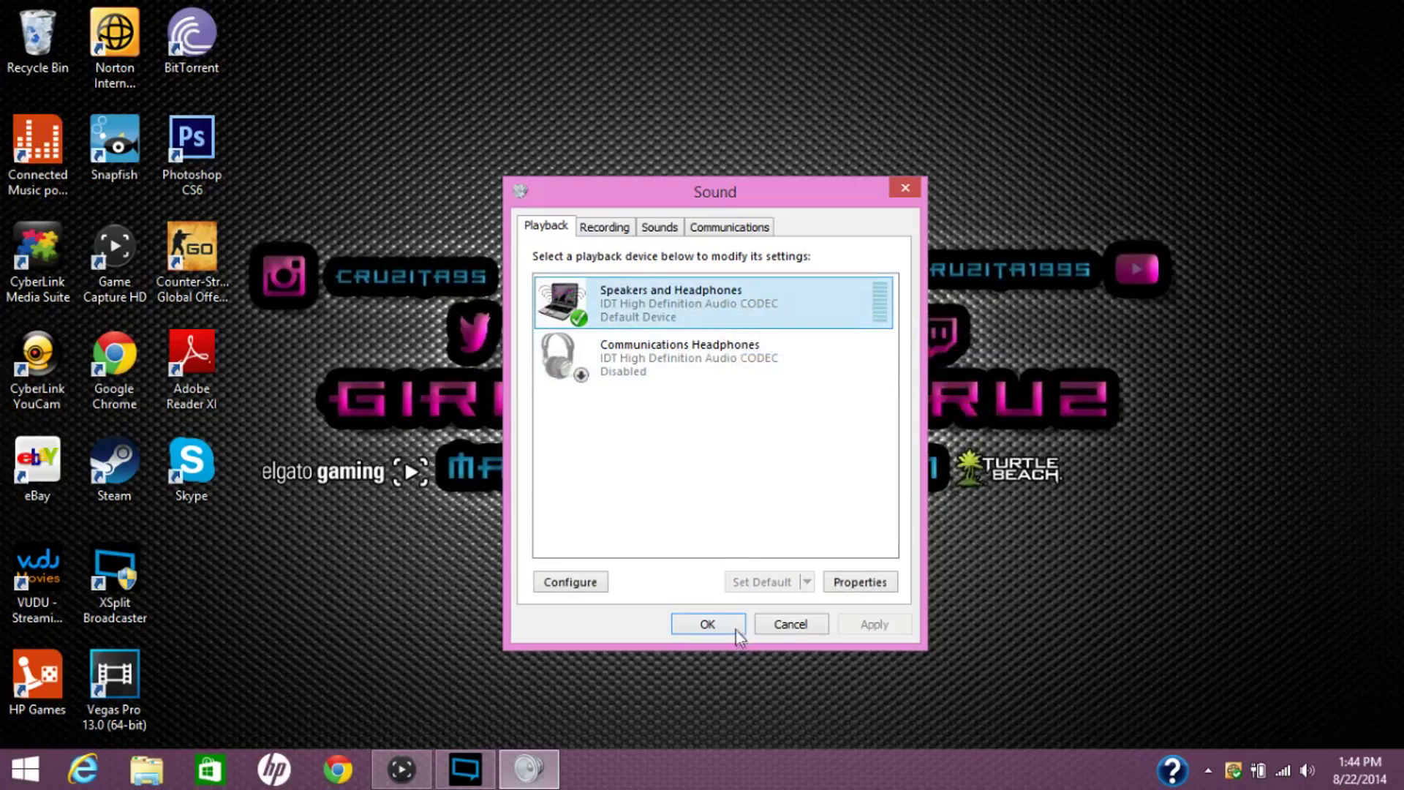
Step: Disable Headset Mic in the Recording devices list and close the Sound dialog with OK
{"action": "left_click", "coordinate": [600, 230]}
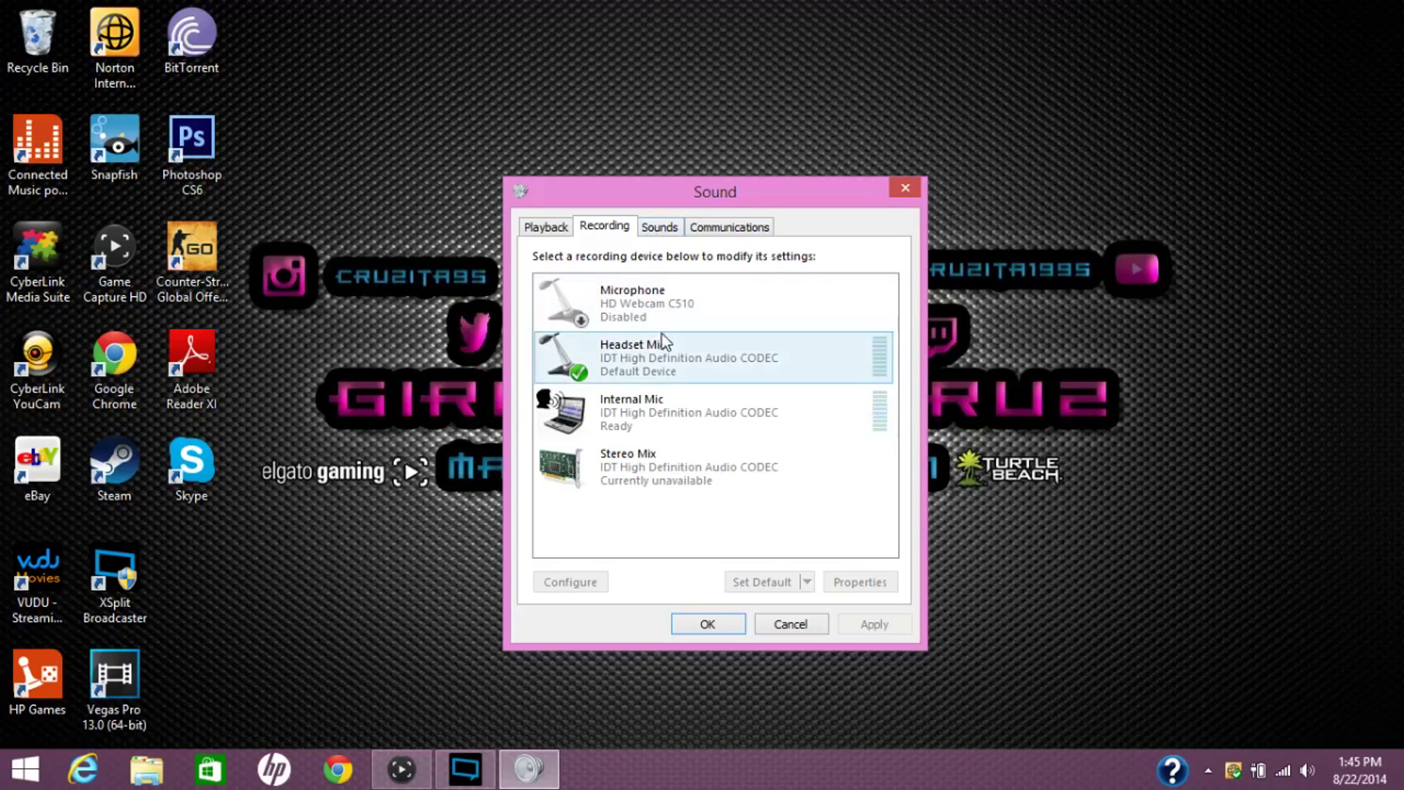
{"action": "right_click", "coordinate": [647, 349]}
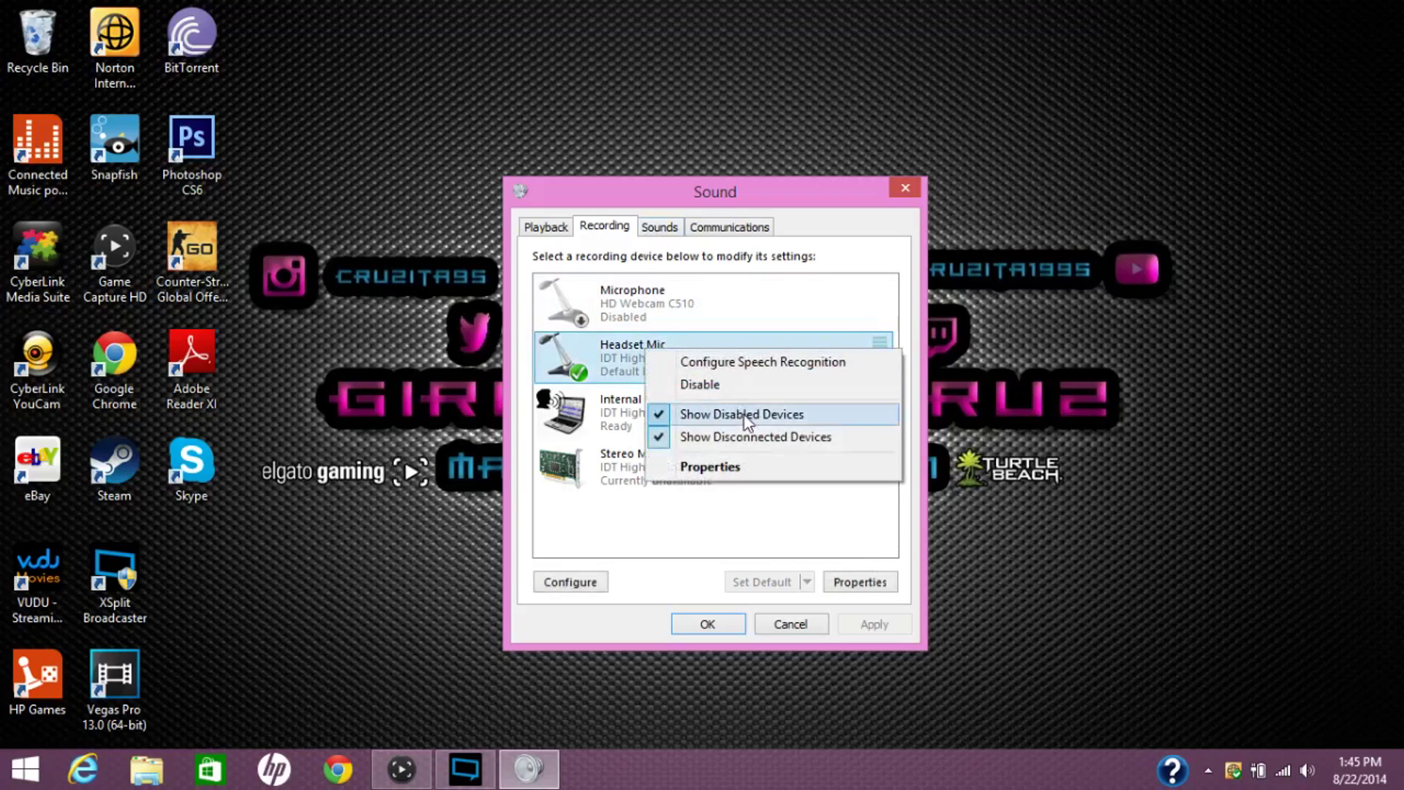
{"action": "left_click", "coordinate": [704, 385]}
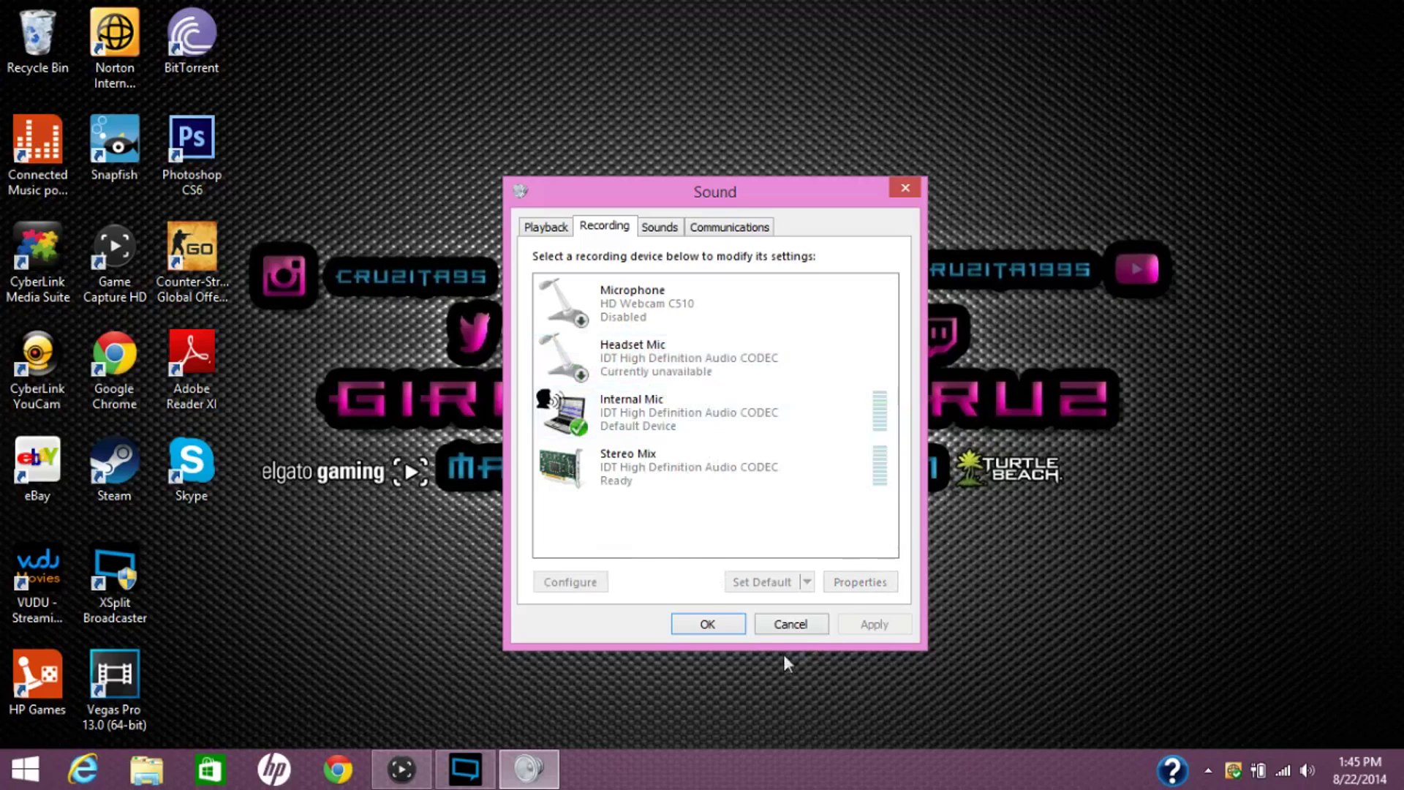
{"action": "left_click", "coordinate": [708, 624]}
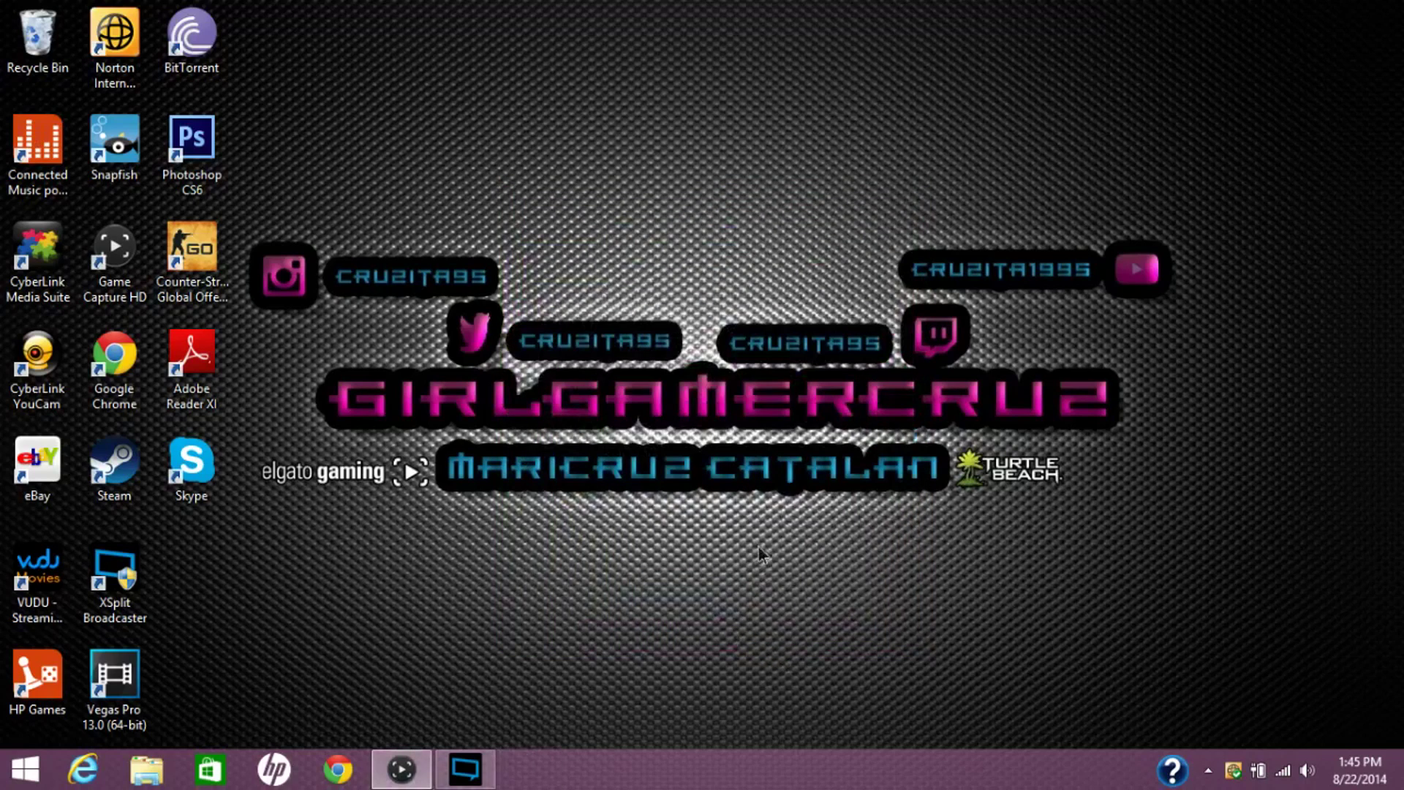
Step: Reopen the Sound dialog on the Recording list and select the Headset Mic entry
{"action": "right_click", "coordinate": [1305, 776]}
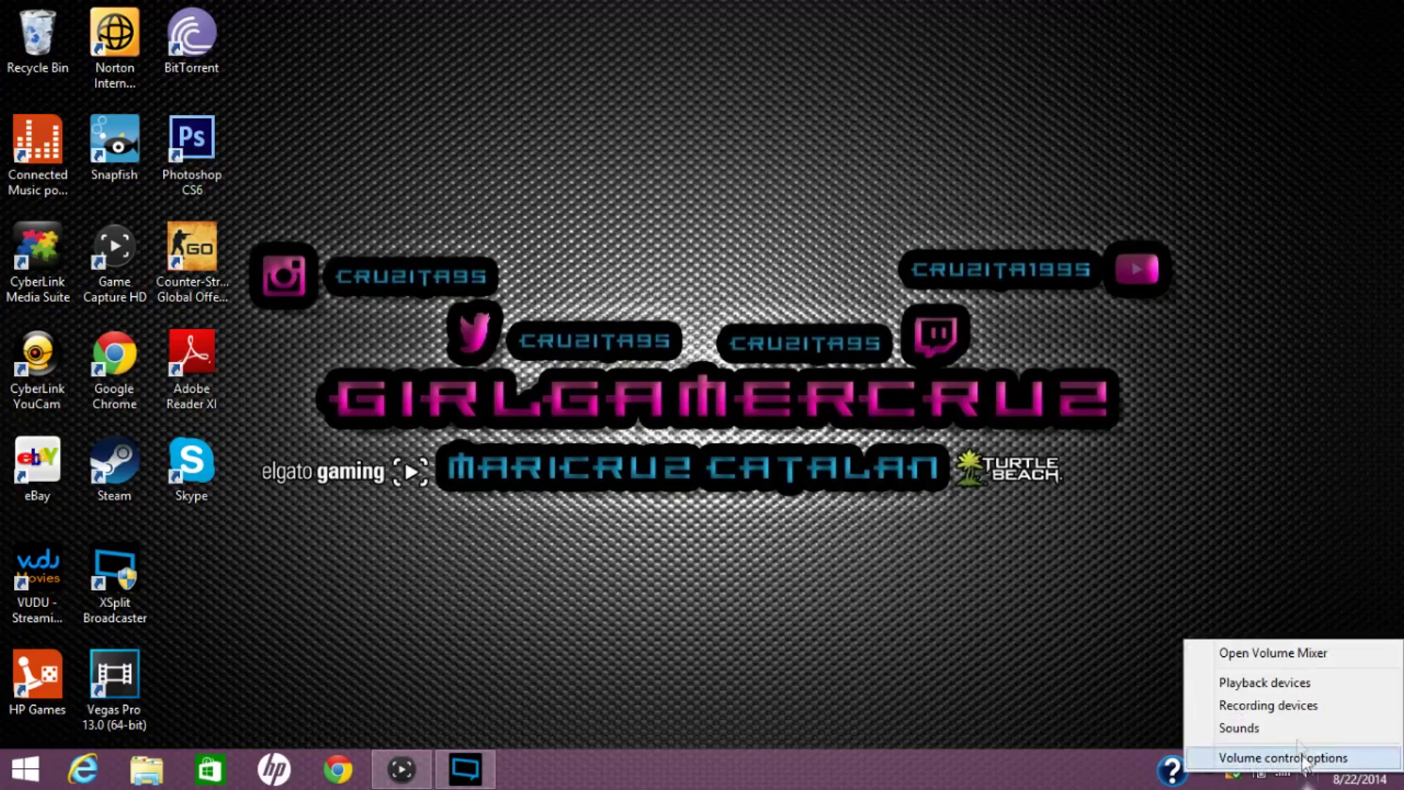
{"action": "left_click", "coordinate": [1261, 684]}
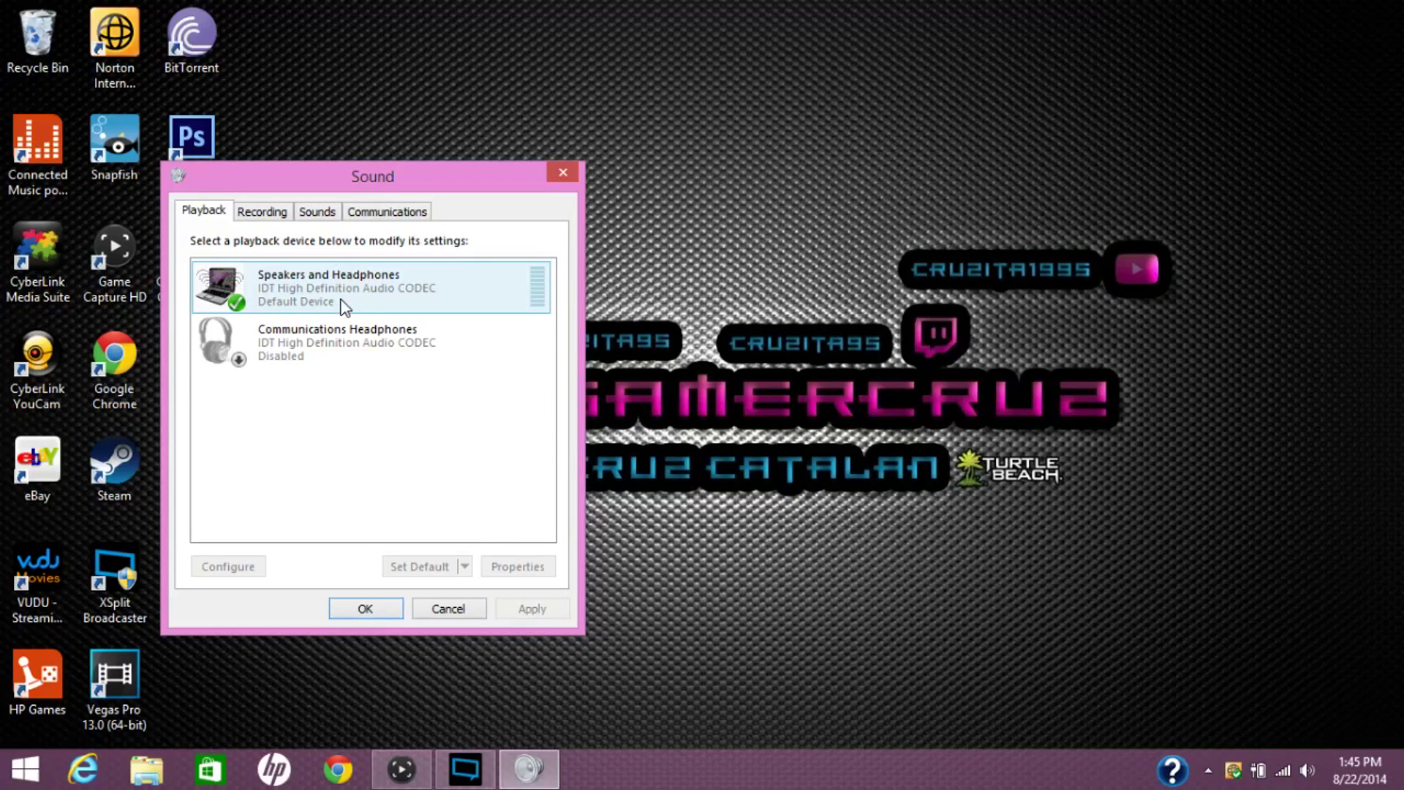
{"action": "left_click", "coordinate": [262, 213]}
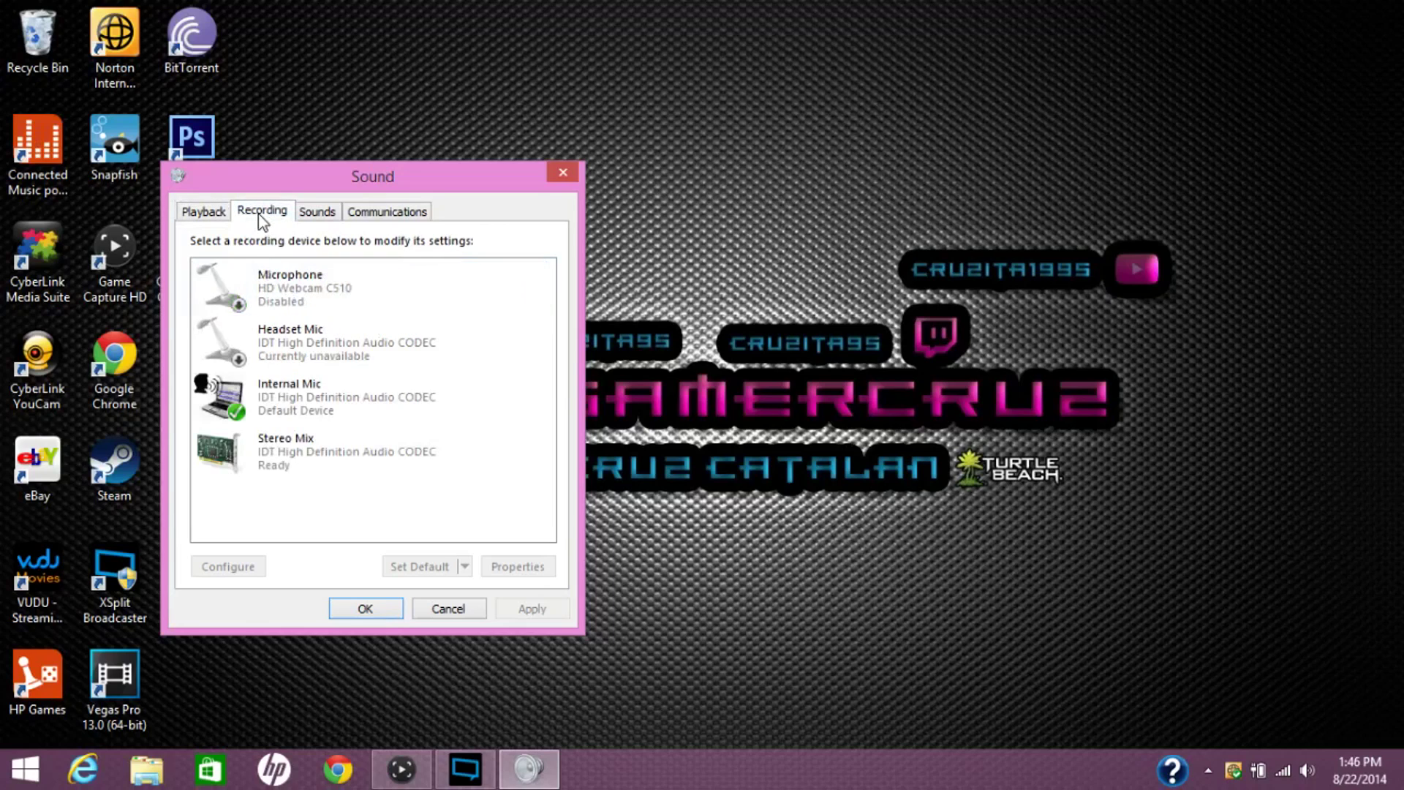
{"action": "left_click", "coordinate": [274, 384]}
{"action": "left_click", "coordinate": [297, 351]}
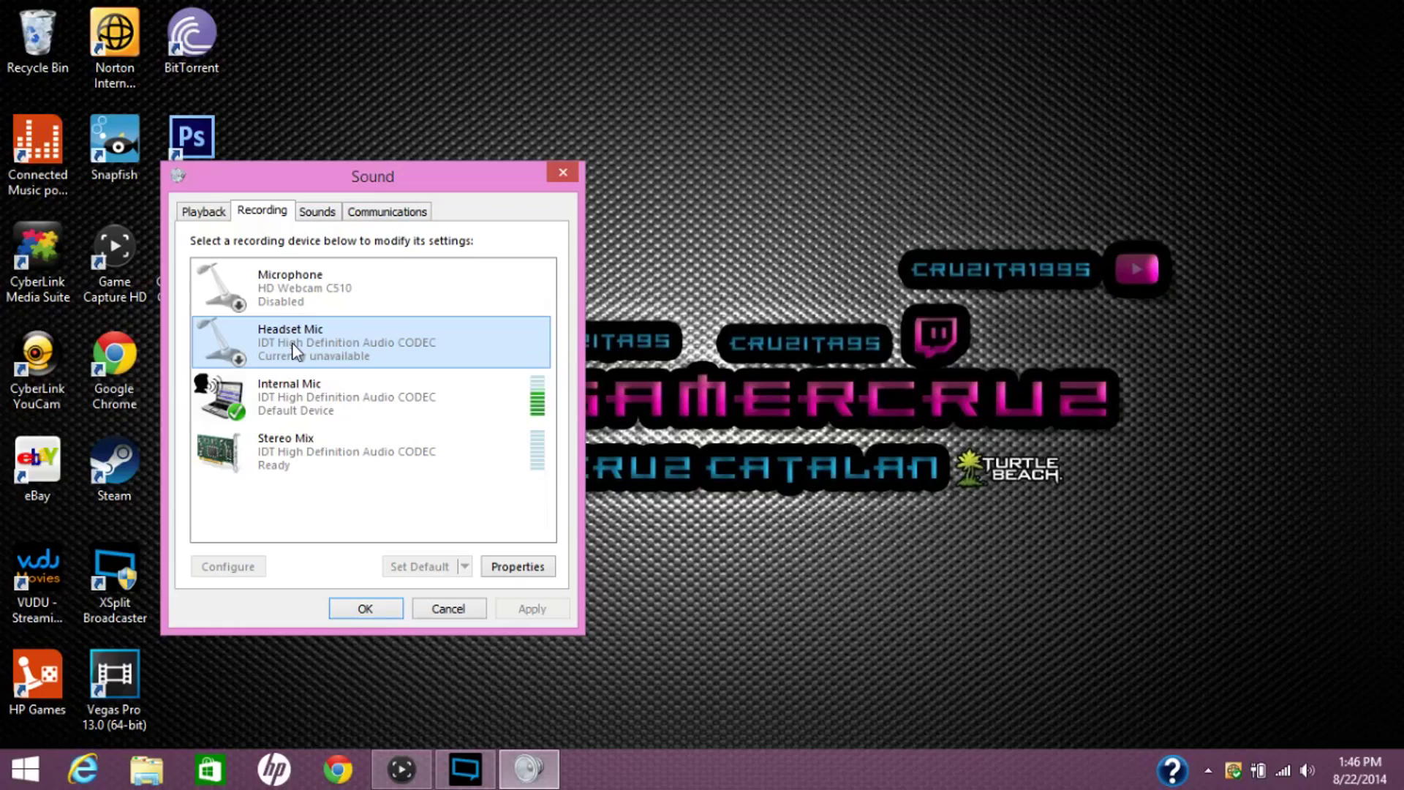
Step: Re-enable the disabled Headset Mic in the recording devices list
{"action": "right_click", "coordinate": [295, 351]}
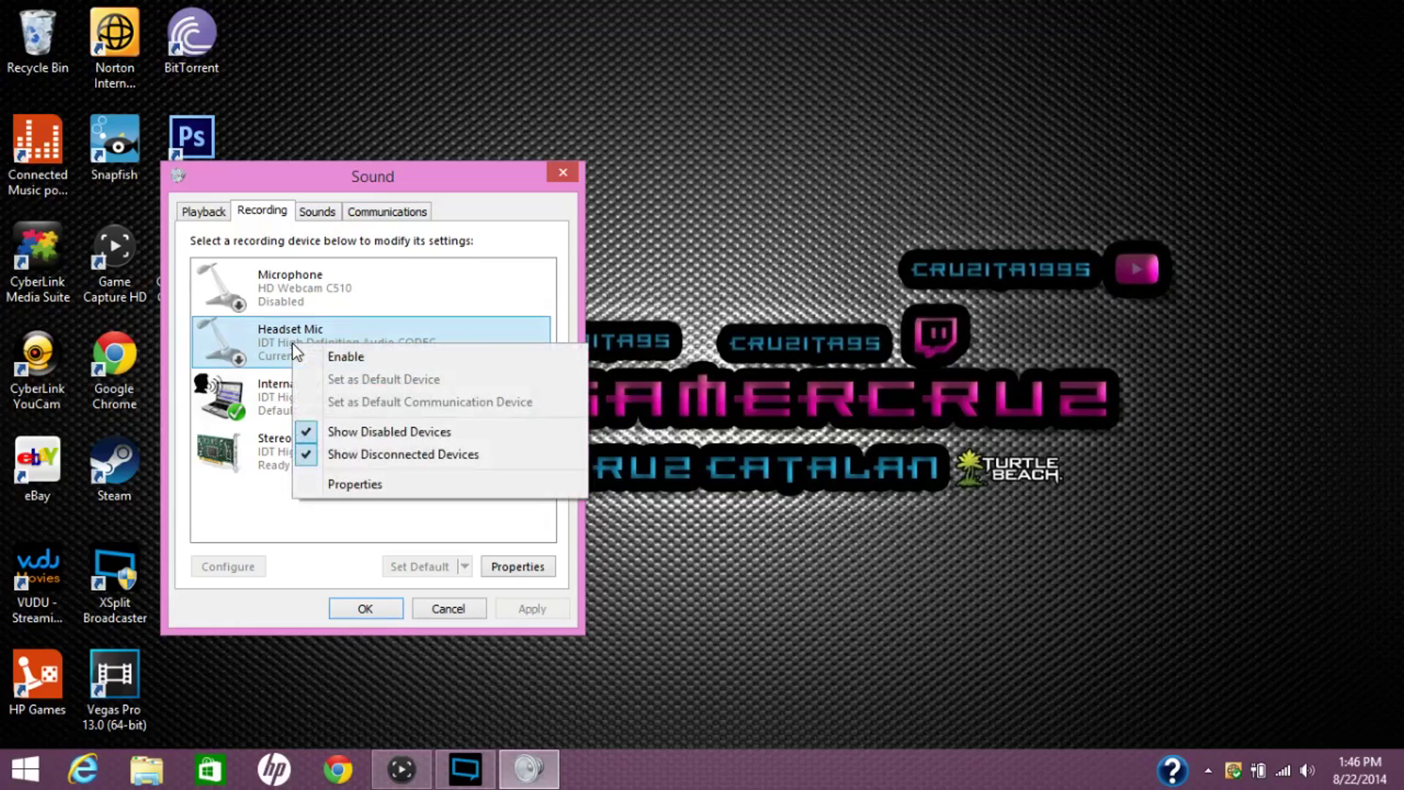
{"action": "left_click", "coordinate": [341, 357]}
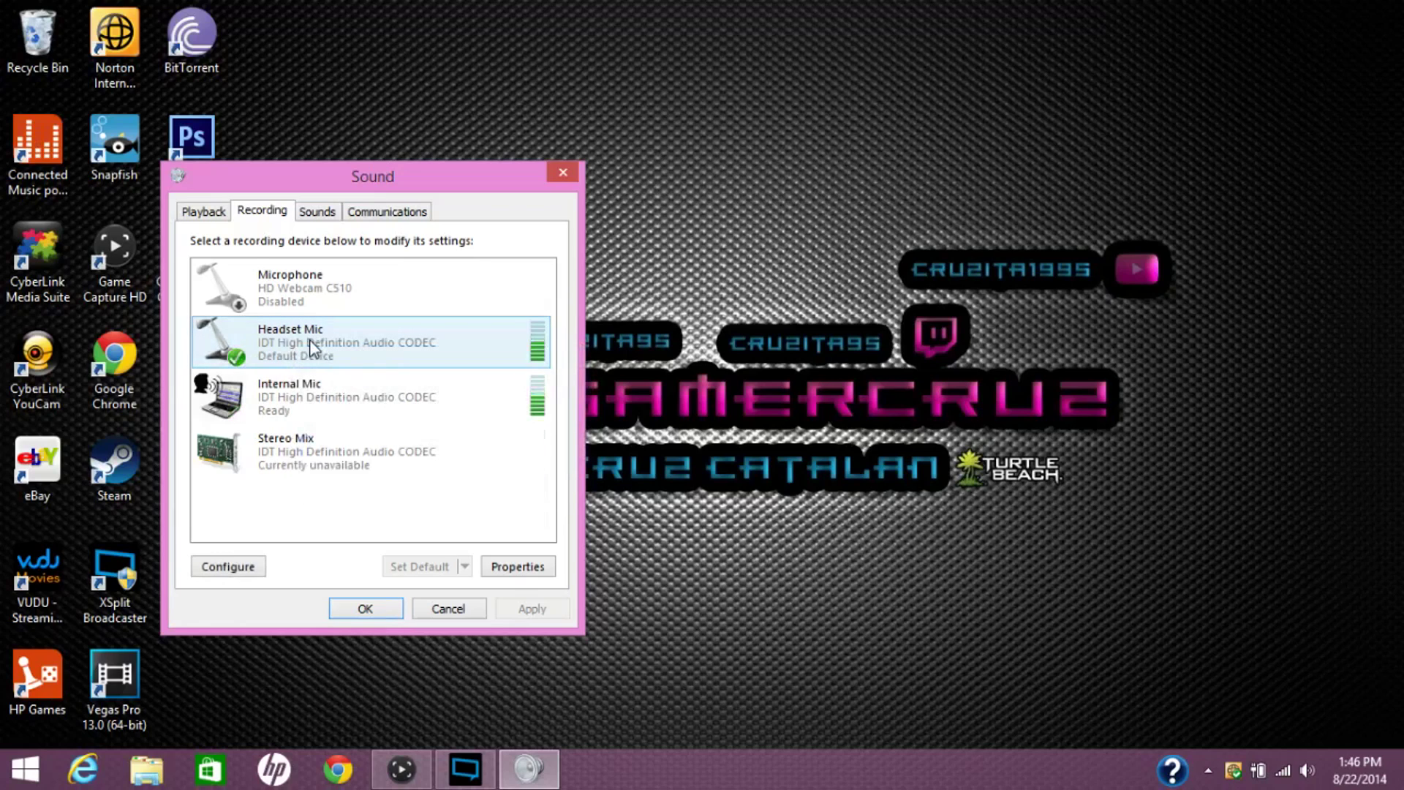
{"action": "right_click", "coordinate": [312, 349]}
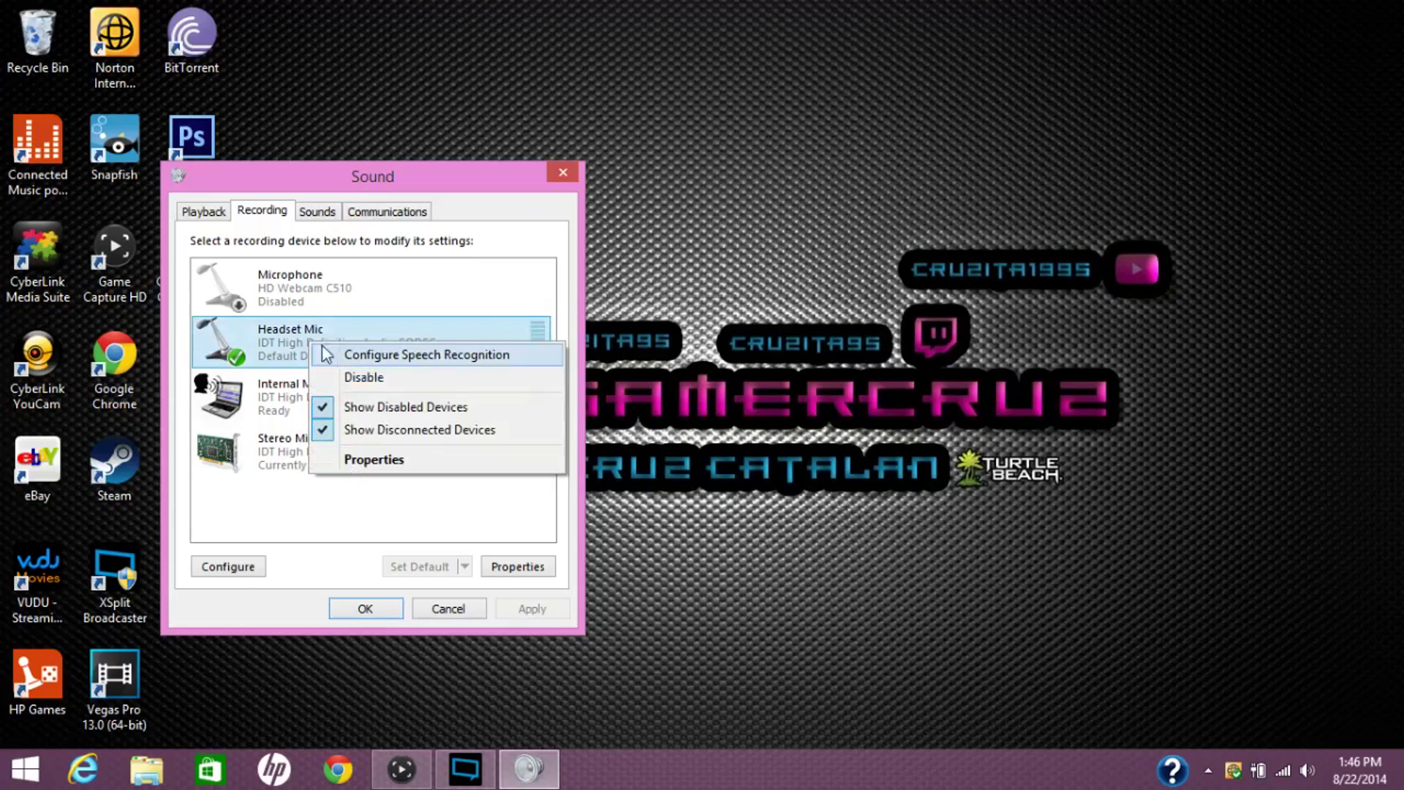
Step: Open Headset Mic properties and keep Device usage set to enabled
{"action": "left_click", "coordinate": [363, 456]}
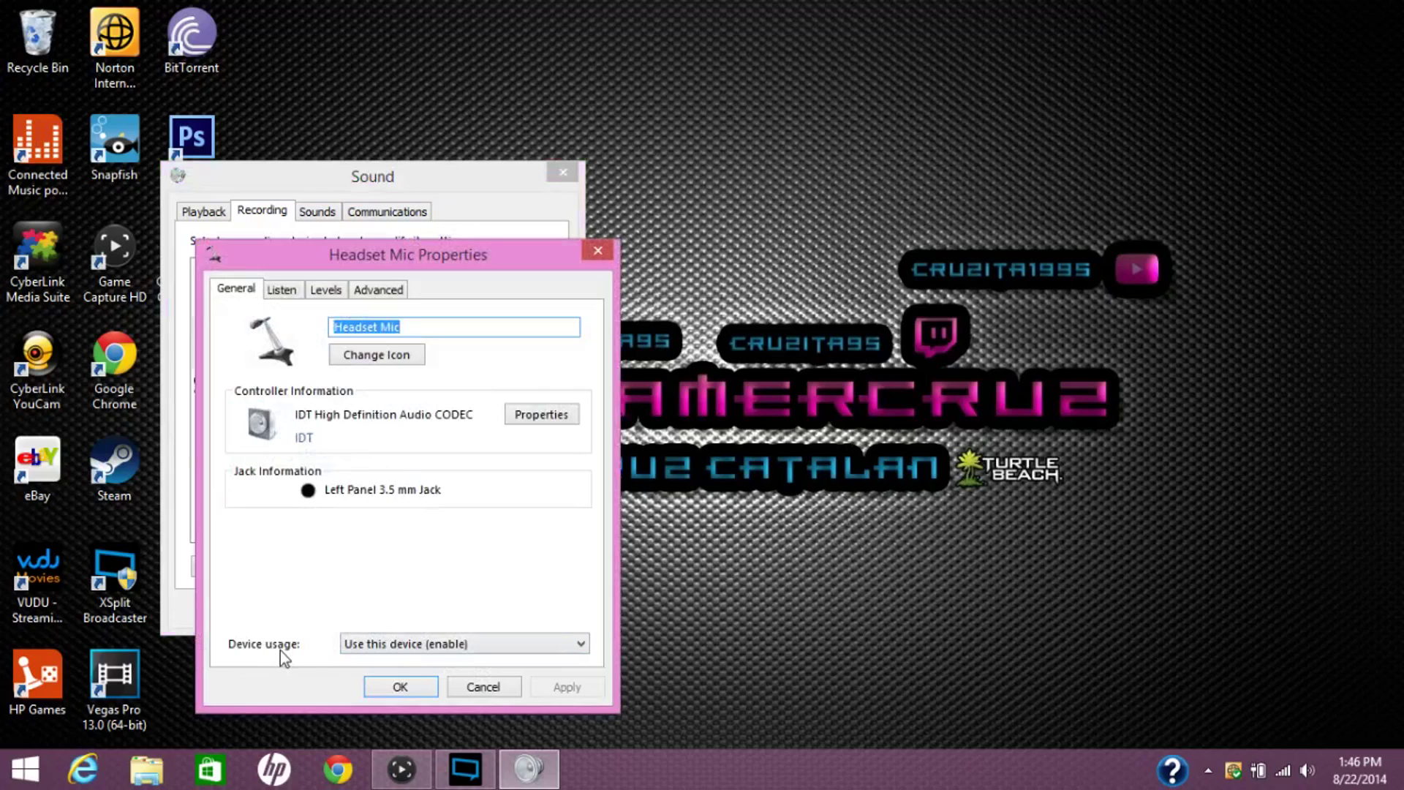
{"action": "left_click", "coordinate": [429, 645]}
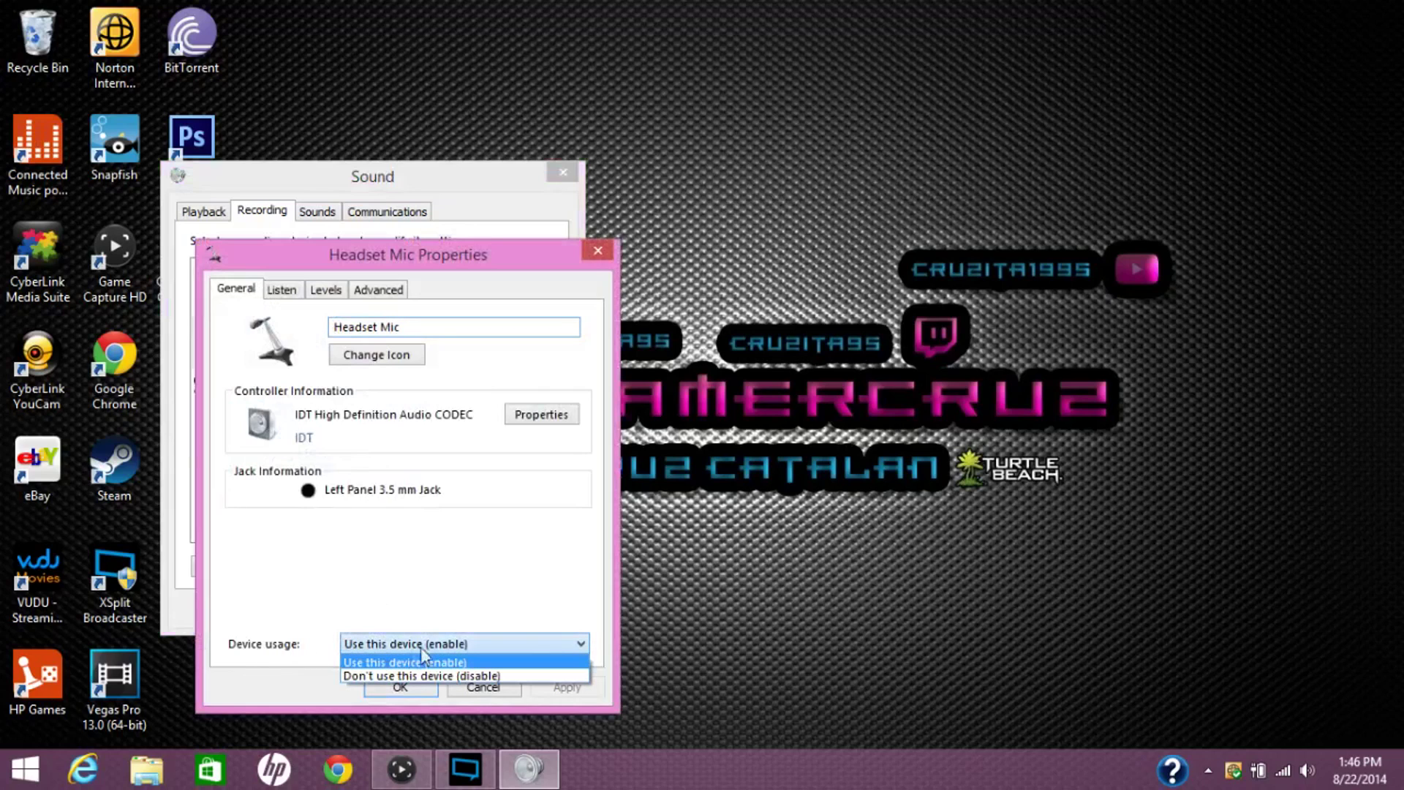
{"action": "left_click", "coordinate": [408, 587]}
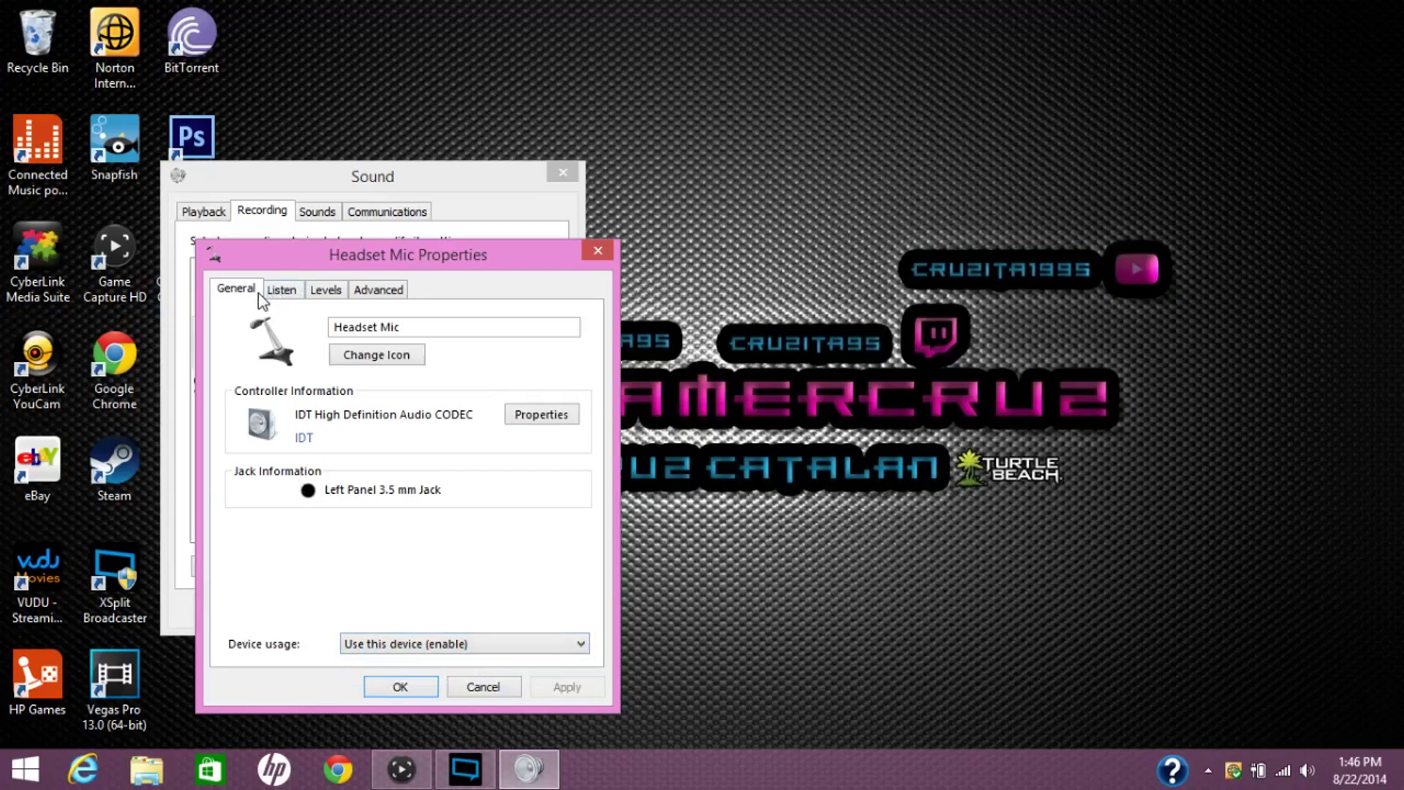
Step: Toggle Listen to this device on then off, leaving it unchecked
{"action": "left_click", "coordinate": [289, 292]}
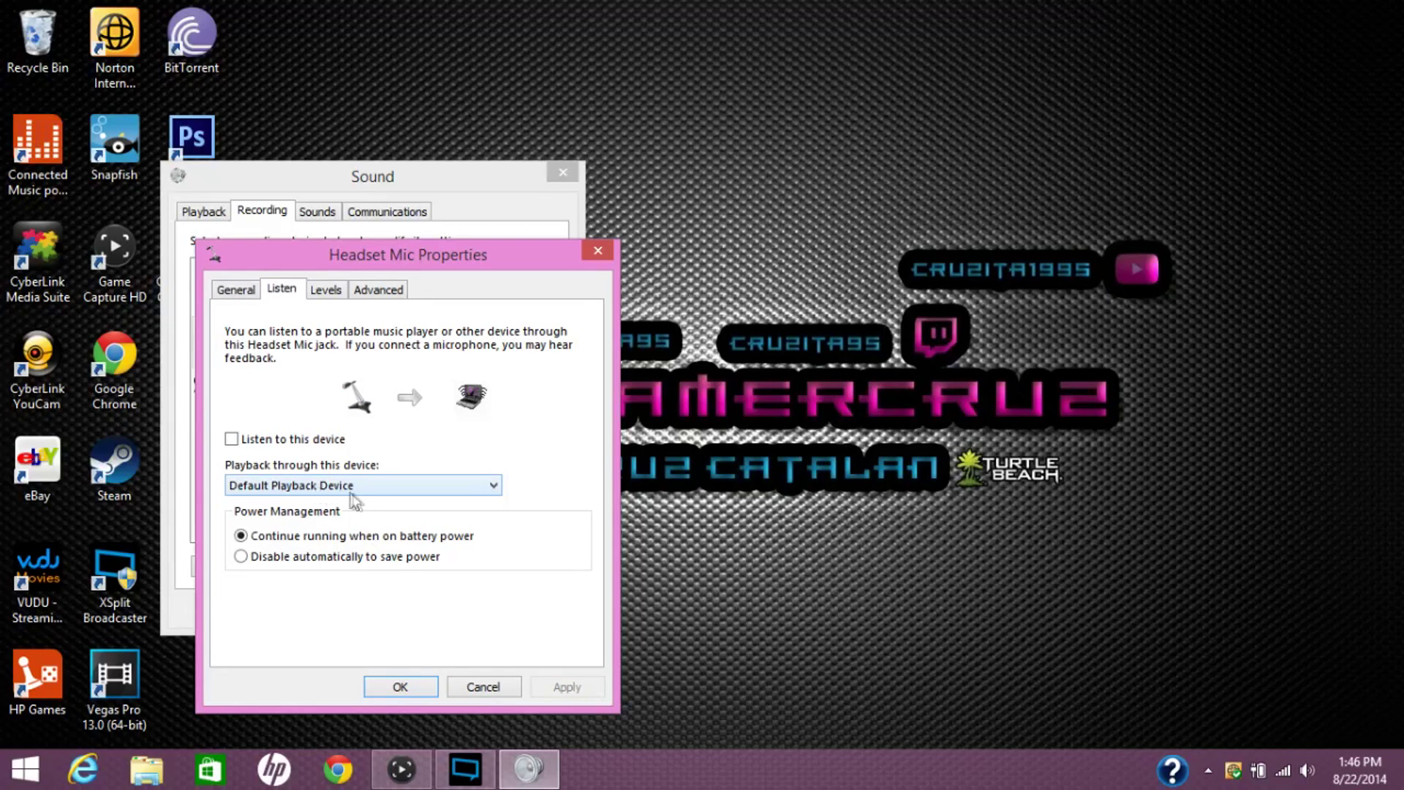
{"action": "left_click", "coordinate": [231, 444]}
{"action": "left_click", "coordinate": [231, 443]}
{"action": "left_click", "coordinate": [321, 290]}
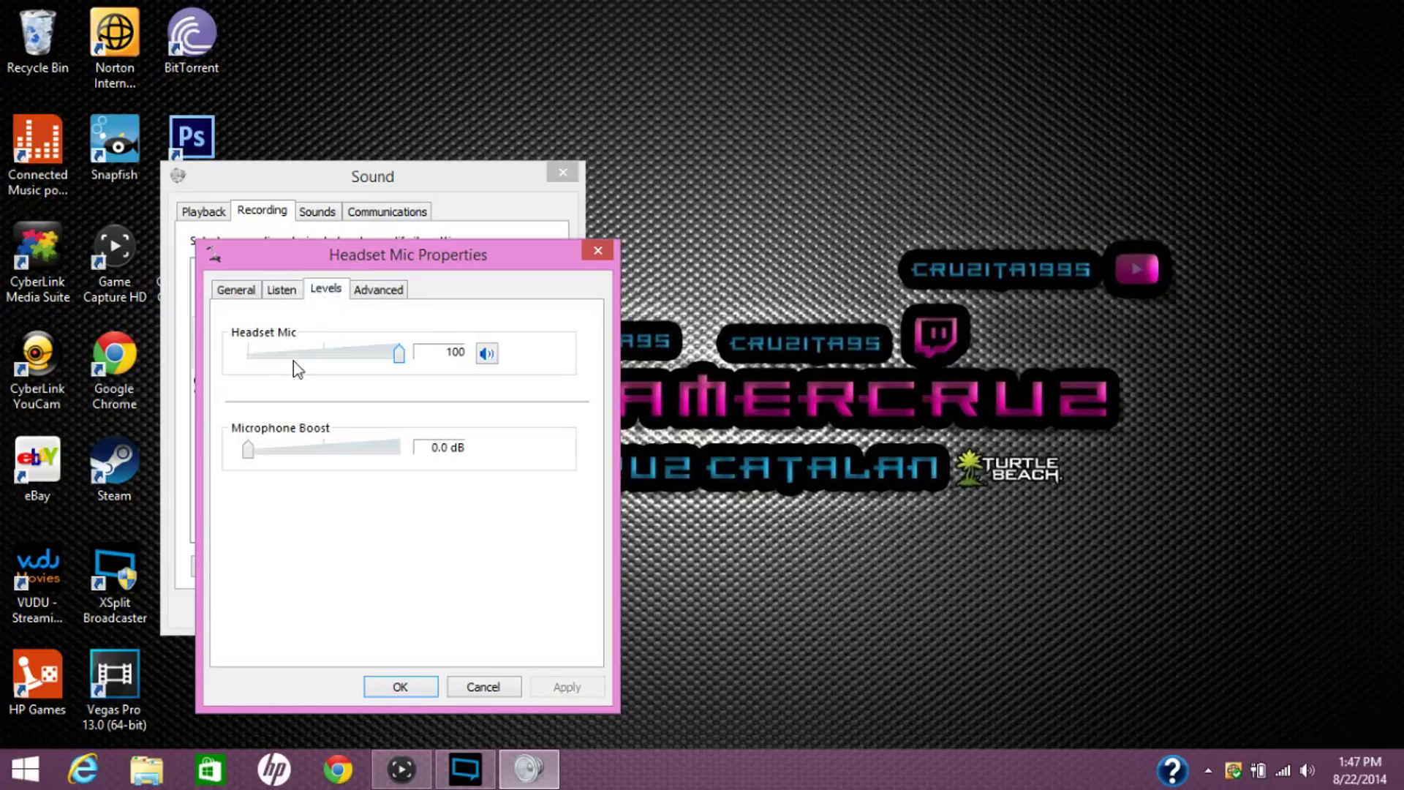
Step: Lower the Headset Mic level to 63, restore it to 100, and test Microphone Boost at +20.0 dB
{"action": "left_click_drag", "start_coordinate": [396, 357], "coordinate": [324, 358]}
{"action": "left_click_drag", "start_coordinate": [323, 358], "coordinate": [408, 359]}
{"action": "left_click_drag", "start_coordinate": [247, 451], "coordinate": [366, 465]}
Step: Check the Advanced format settings, then confirm Headset Mic Properties and the Sound dialog with OK
{"action": "left_click", "coordinate": [375, 293]}
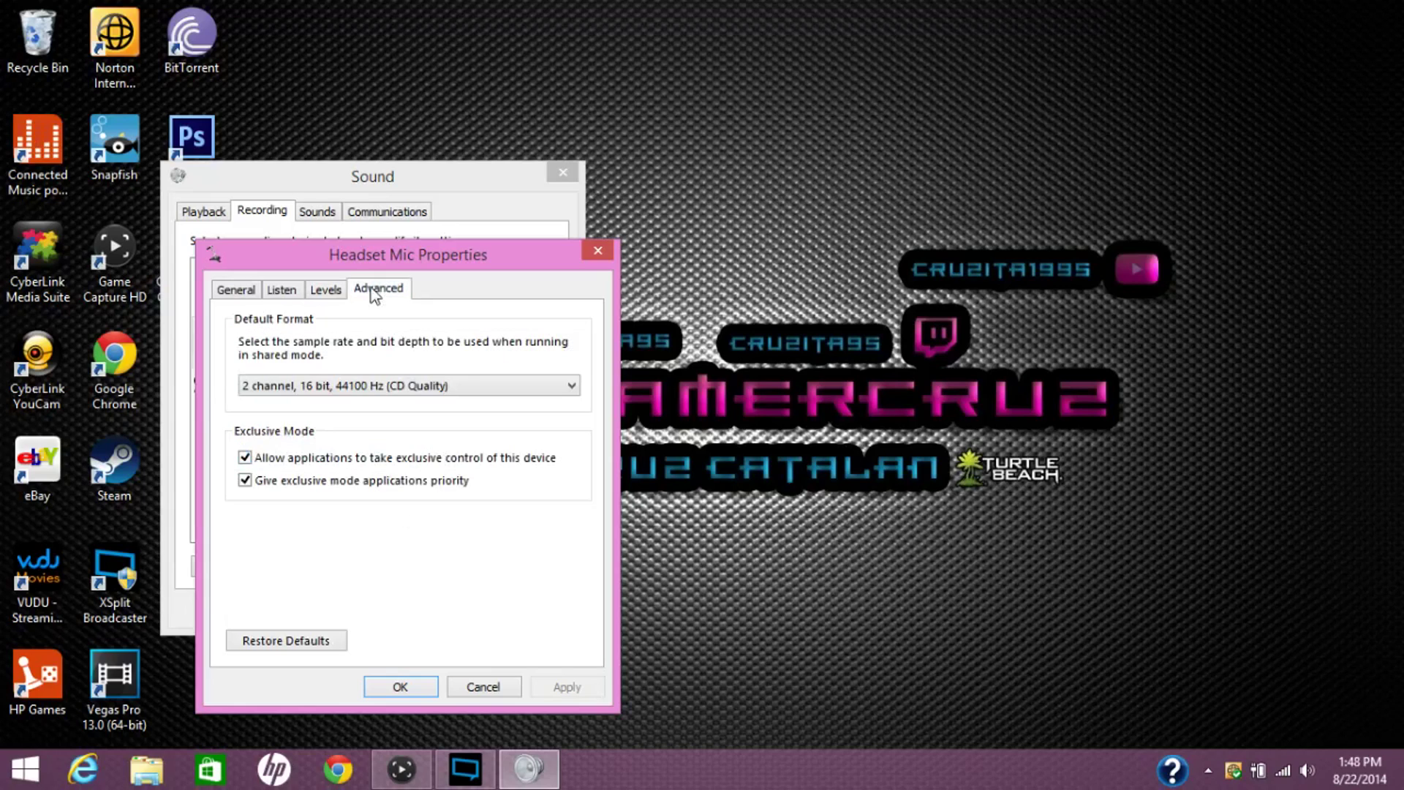
{"action": "left_click", "coordinate": [231, 288]}
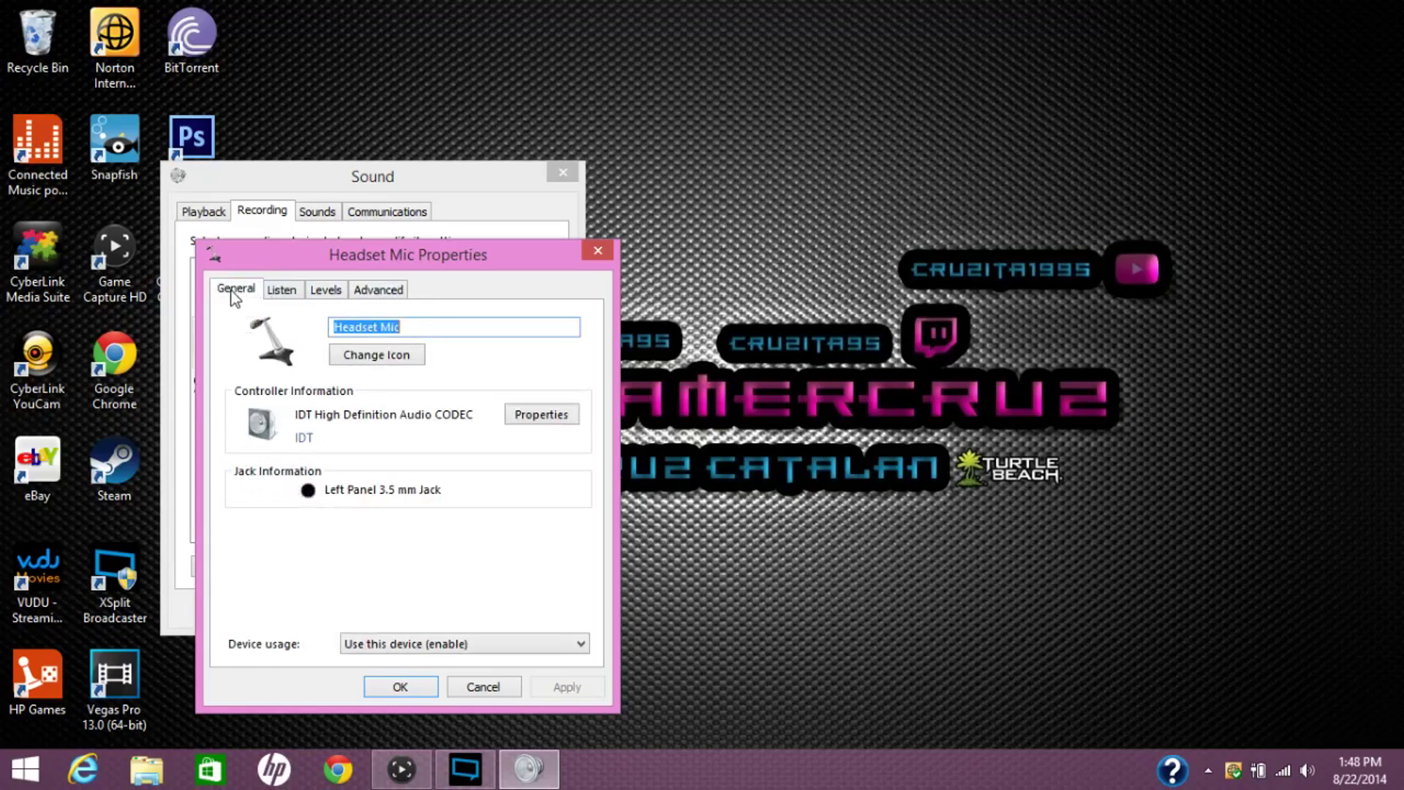
{"action": "left_click", "coordinate": [401, 686]}
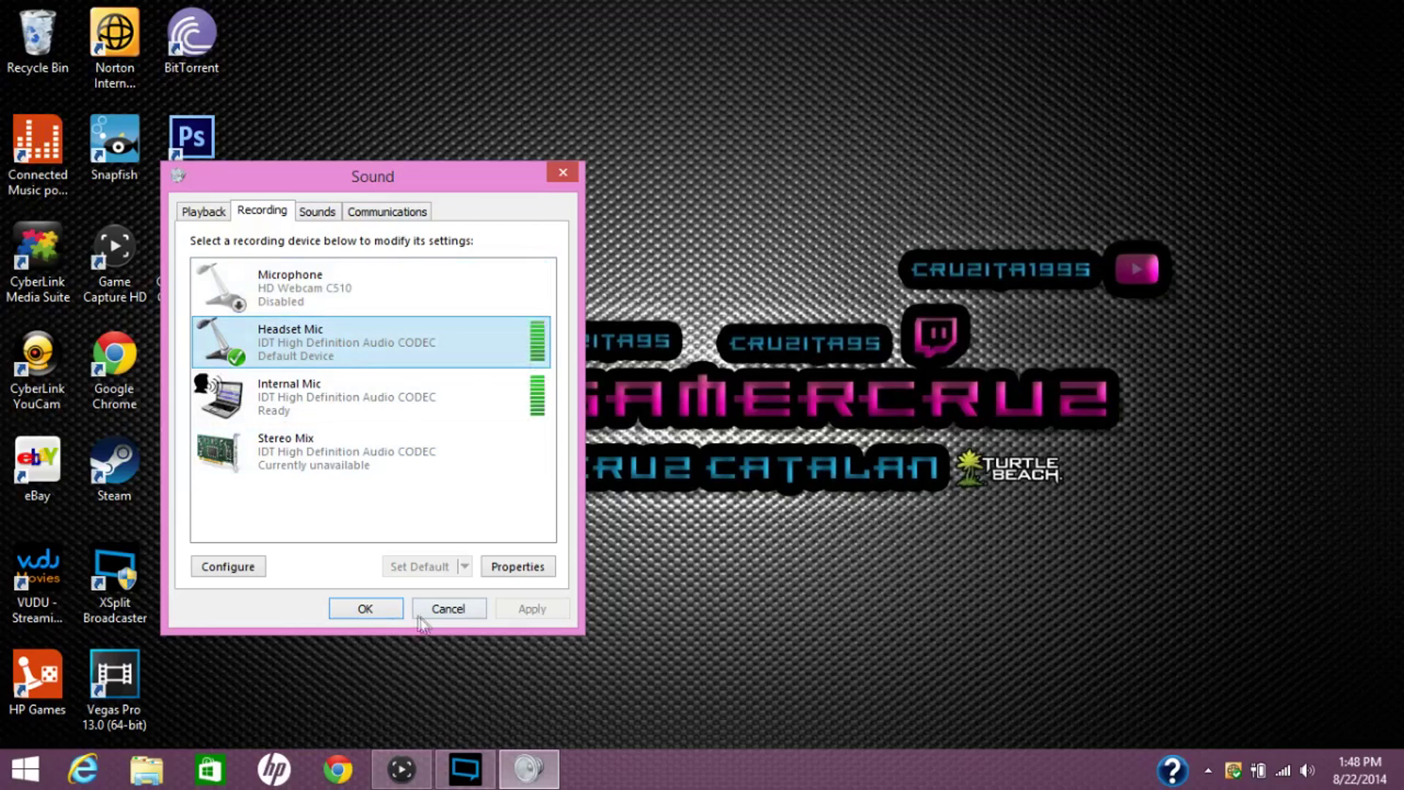
{"action": "left_click", "coordinate": [366, 608]}
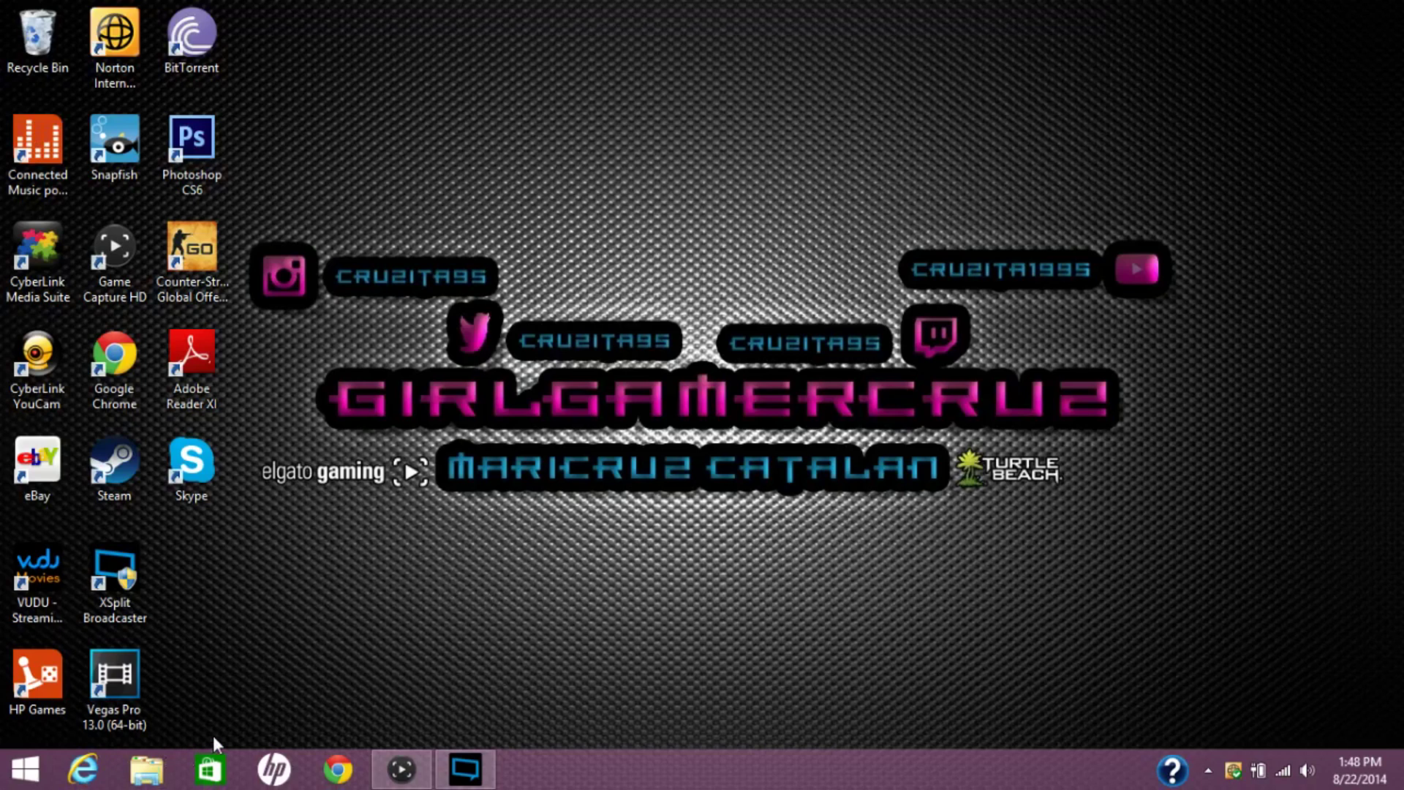
Step: Bring the Game Capture HD window up from the taskbar
{"action": "left_click", "coordinate": [406, 774]}
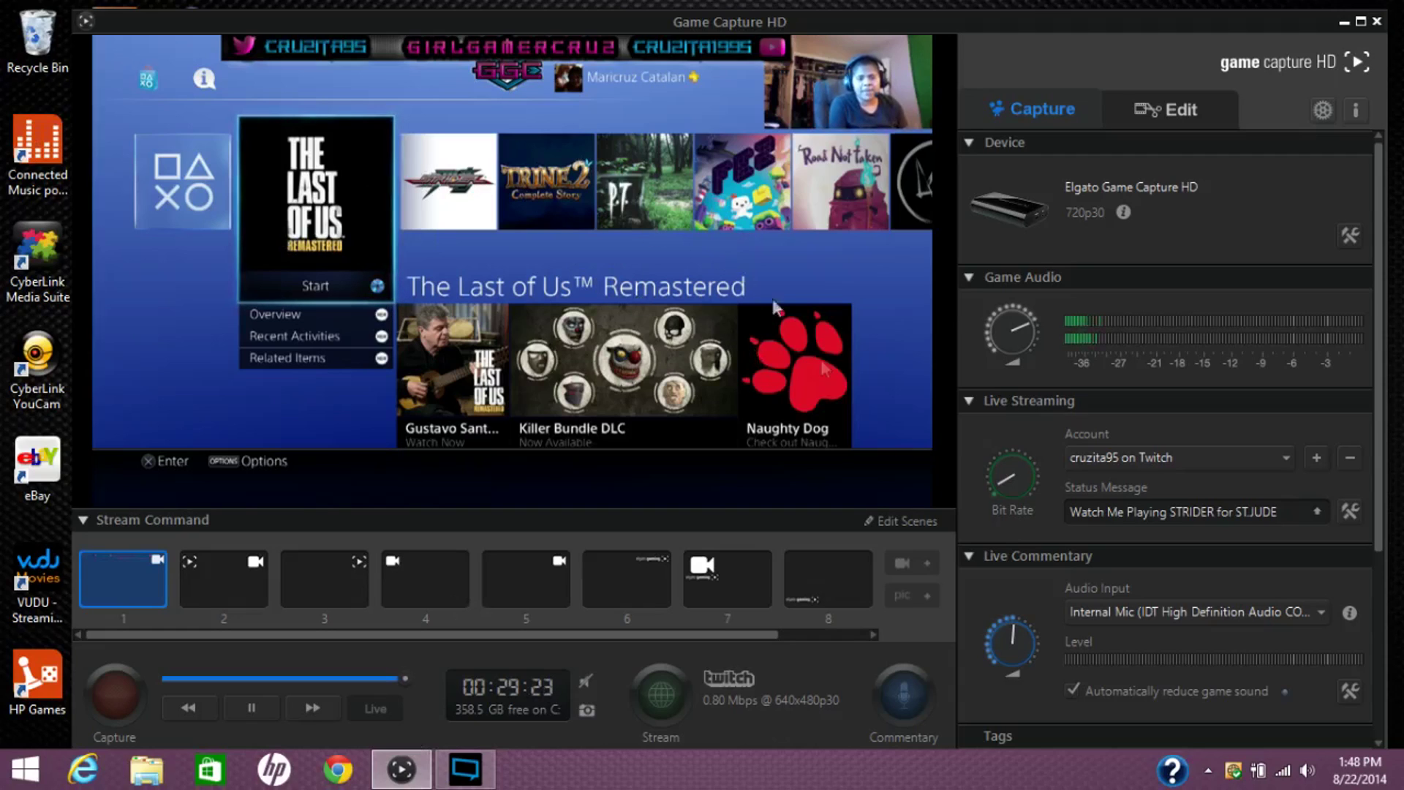
{"action": "left_click", "coordinate": [586, 683]}
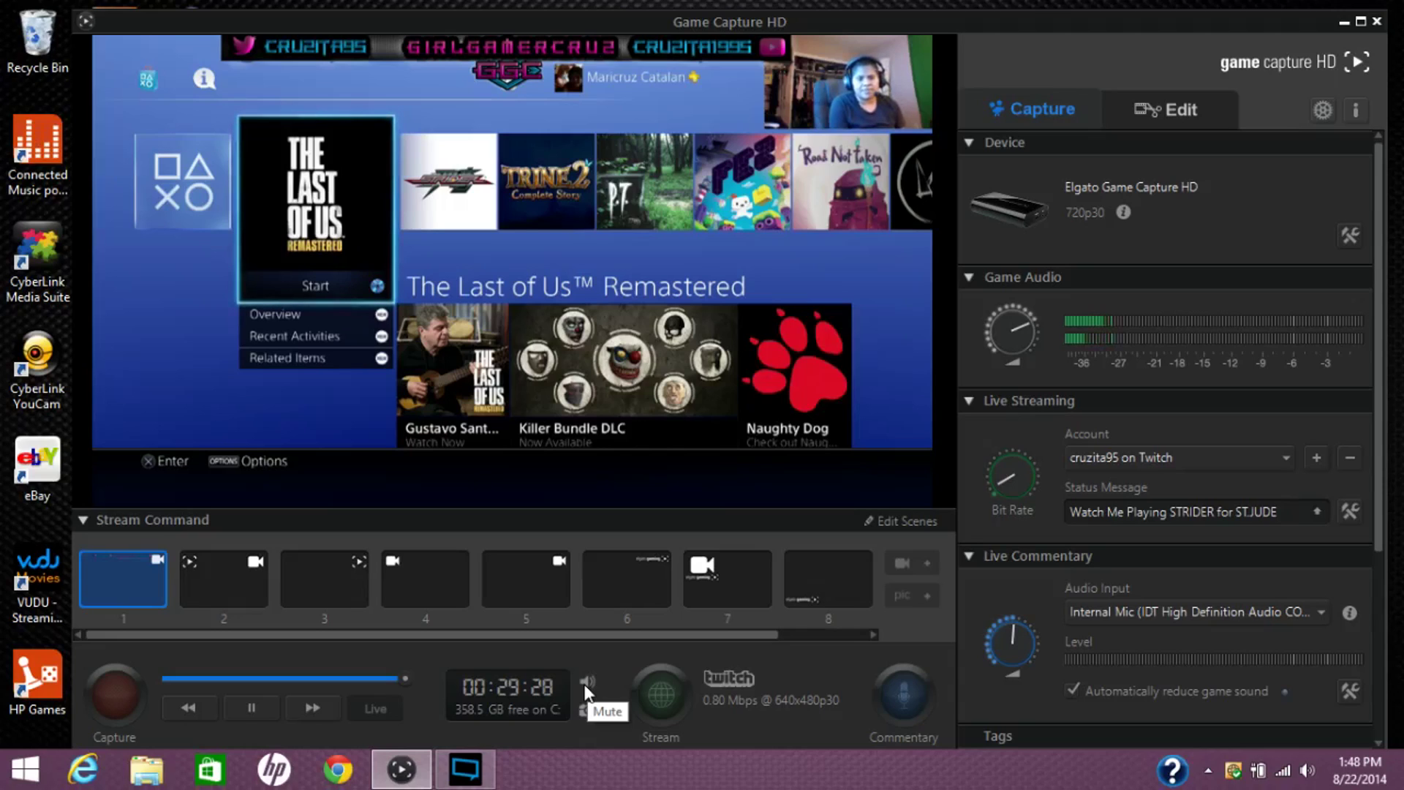
{"action": "left_click", "coordinate": [583, 683]}
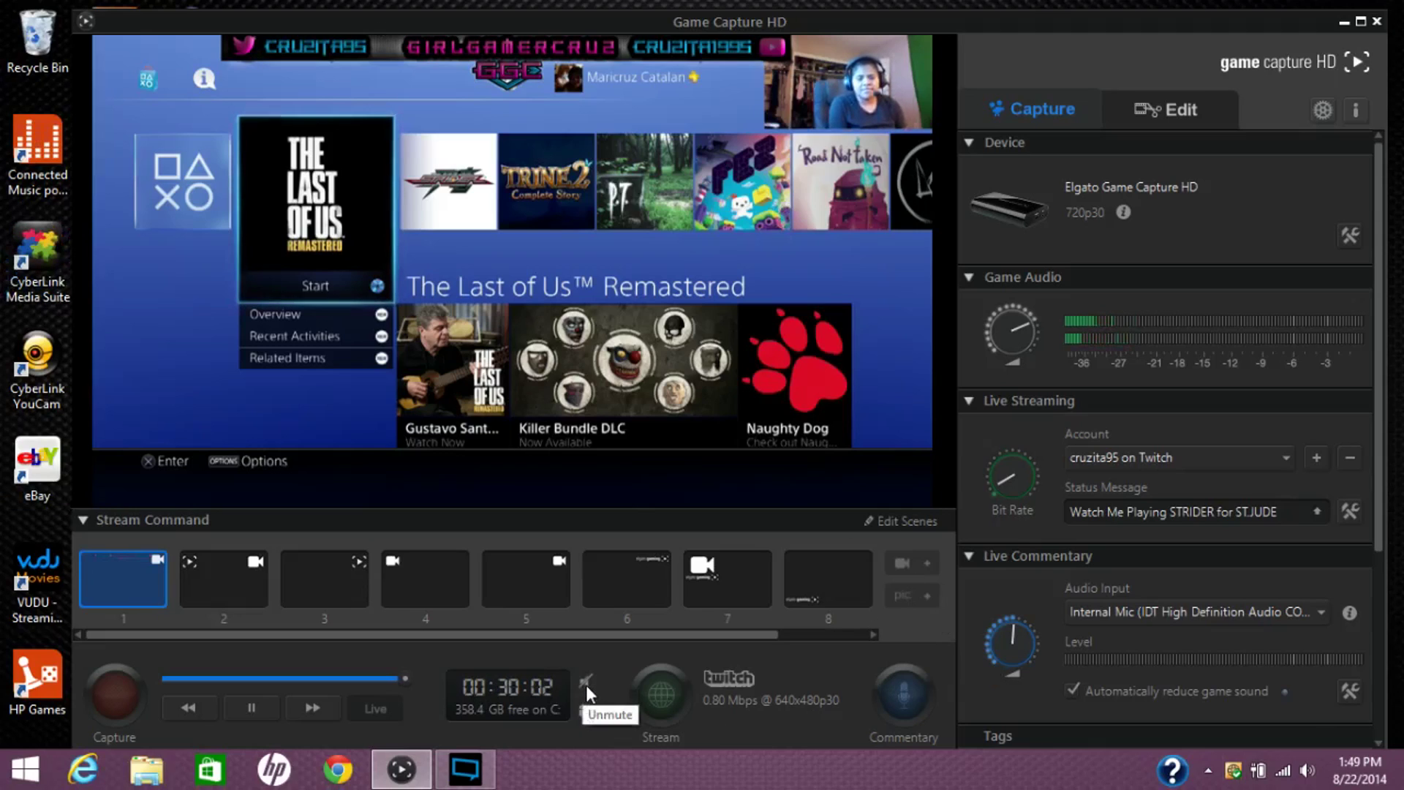
Step: Turn the PC speaker volume down to 0 and minimize Game Capture HD
{"action": "left_click", "coordinate": [1308, 772]}
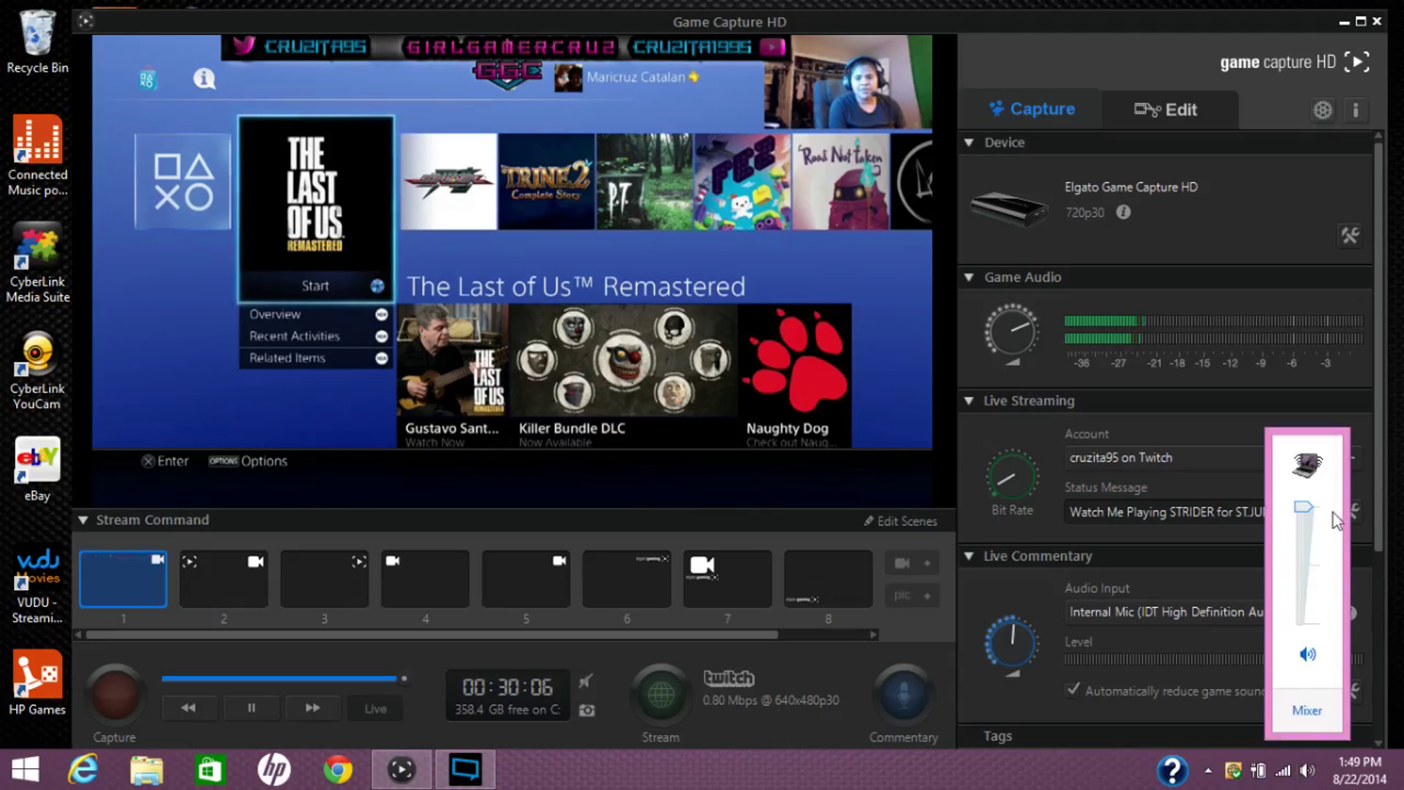
{"action": "left_click_drag", "start_coordinate": [1305, 505], "coordinate": [1305, 626]}
{"action": "left_click", "coordinate": [1187, 428]}
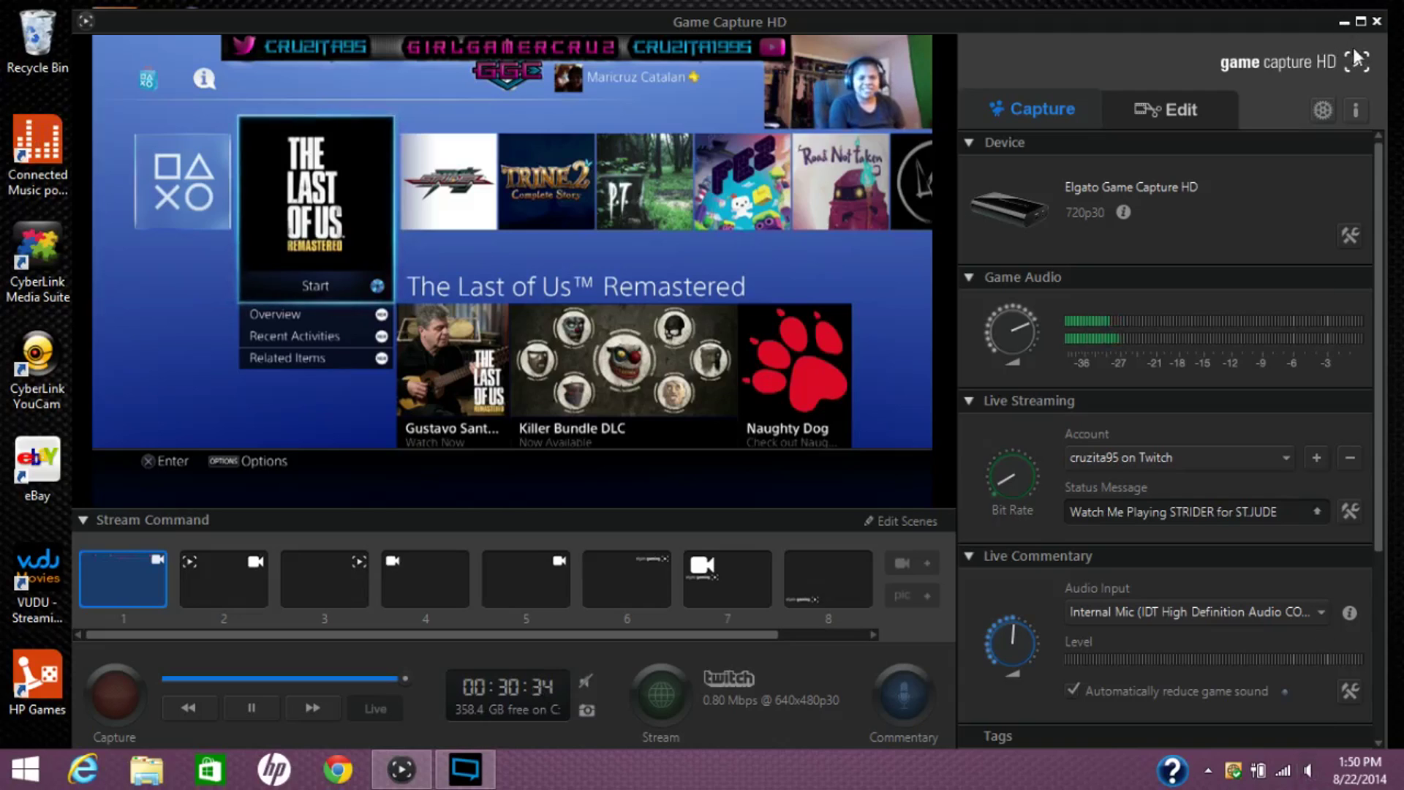
{"action": "left_click", "coordinate": [1343, 21]}
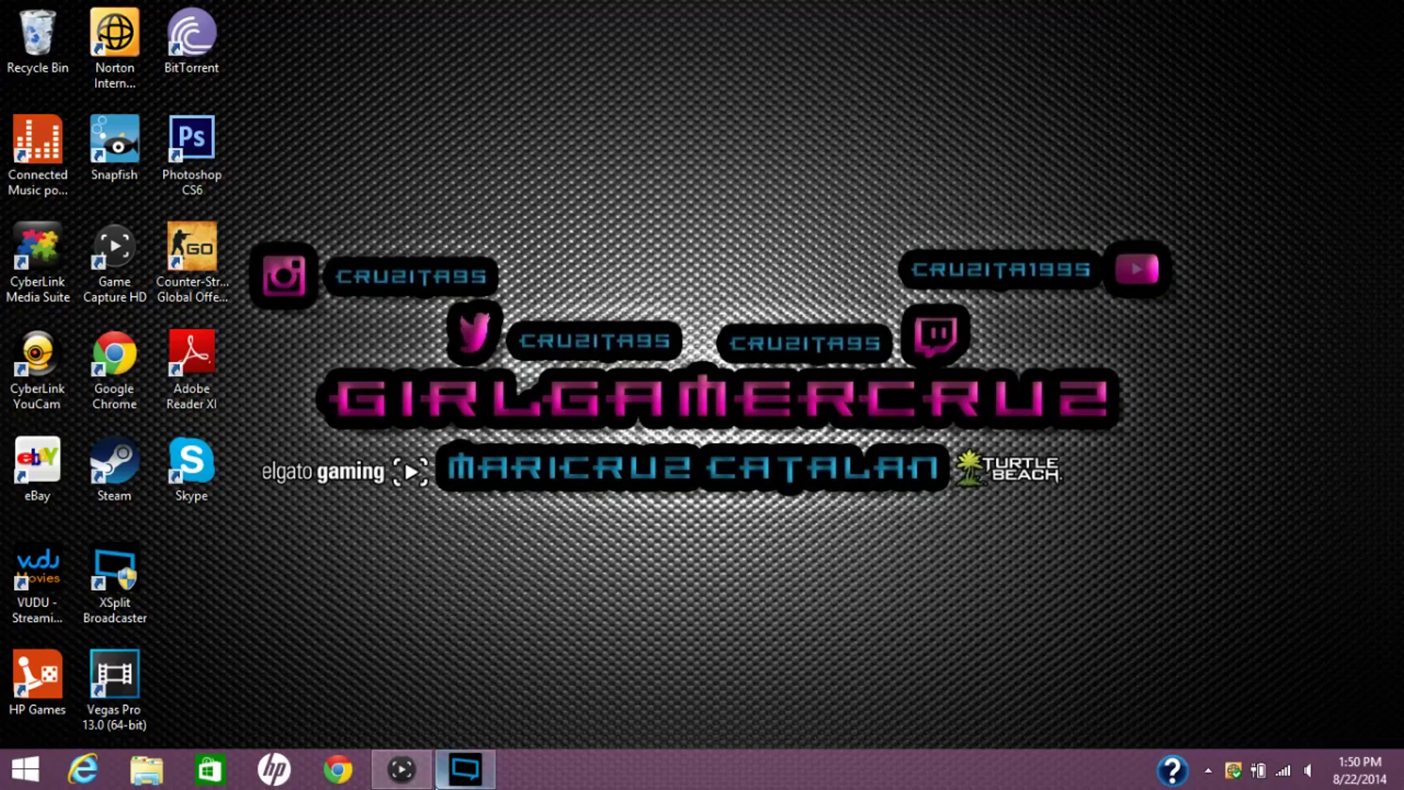
Step: Restore the Game Capture HD window from the taskbar
{"action": "left_click", "coordinate": [404, 777]}
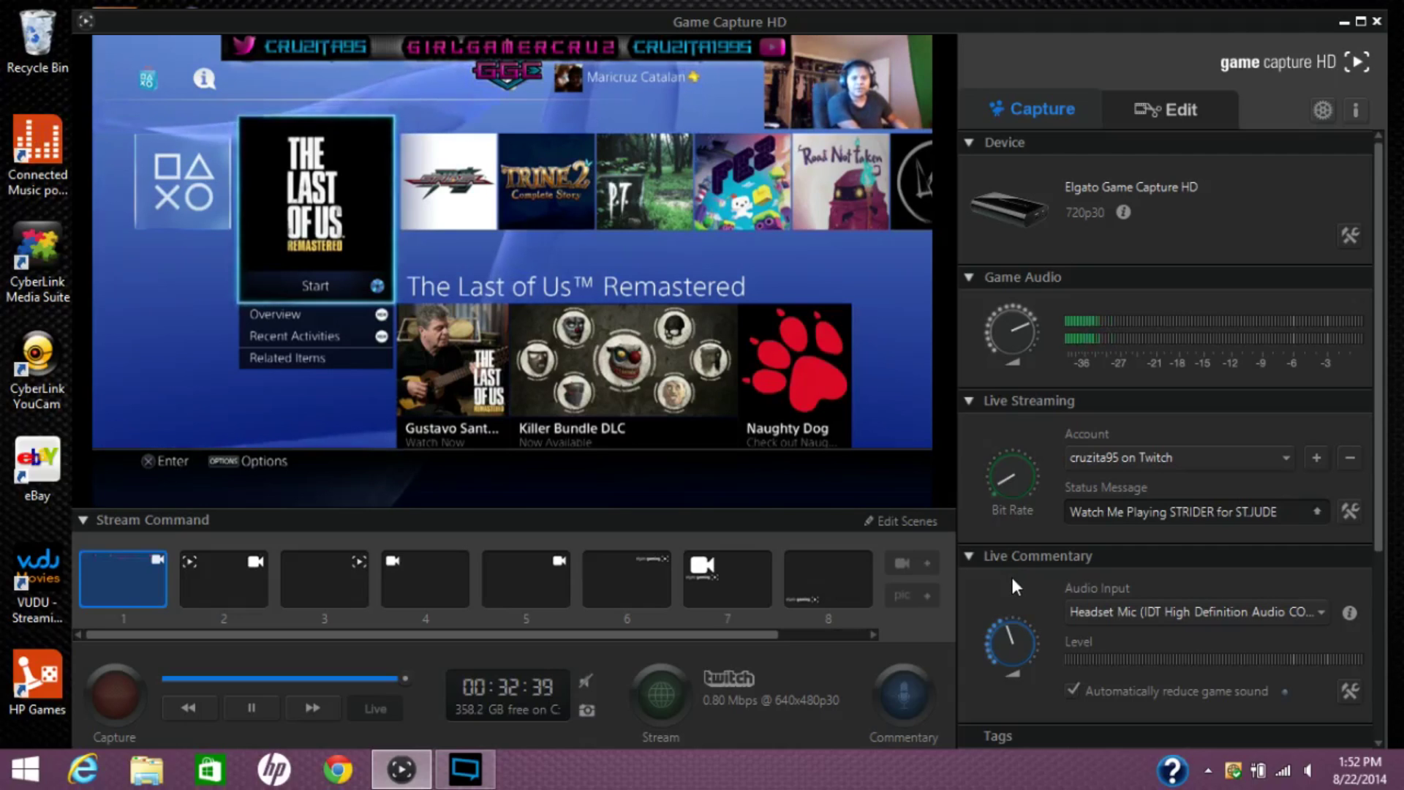
{"action": "left_click", "coordinate": [1099, 612]}
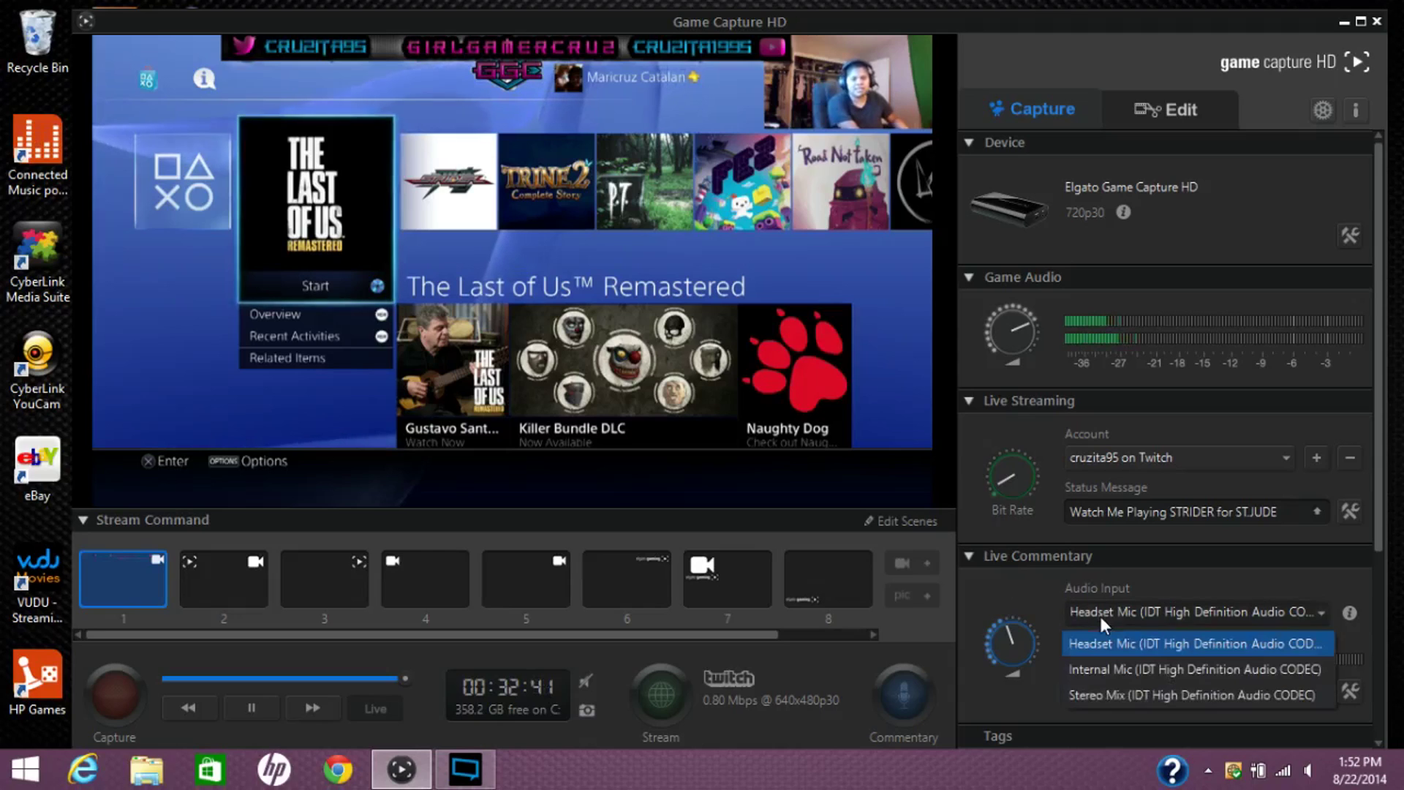
{"action": "left_click", "coordinate": [1024, 600]}
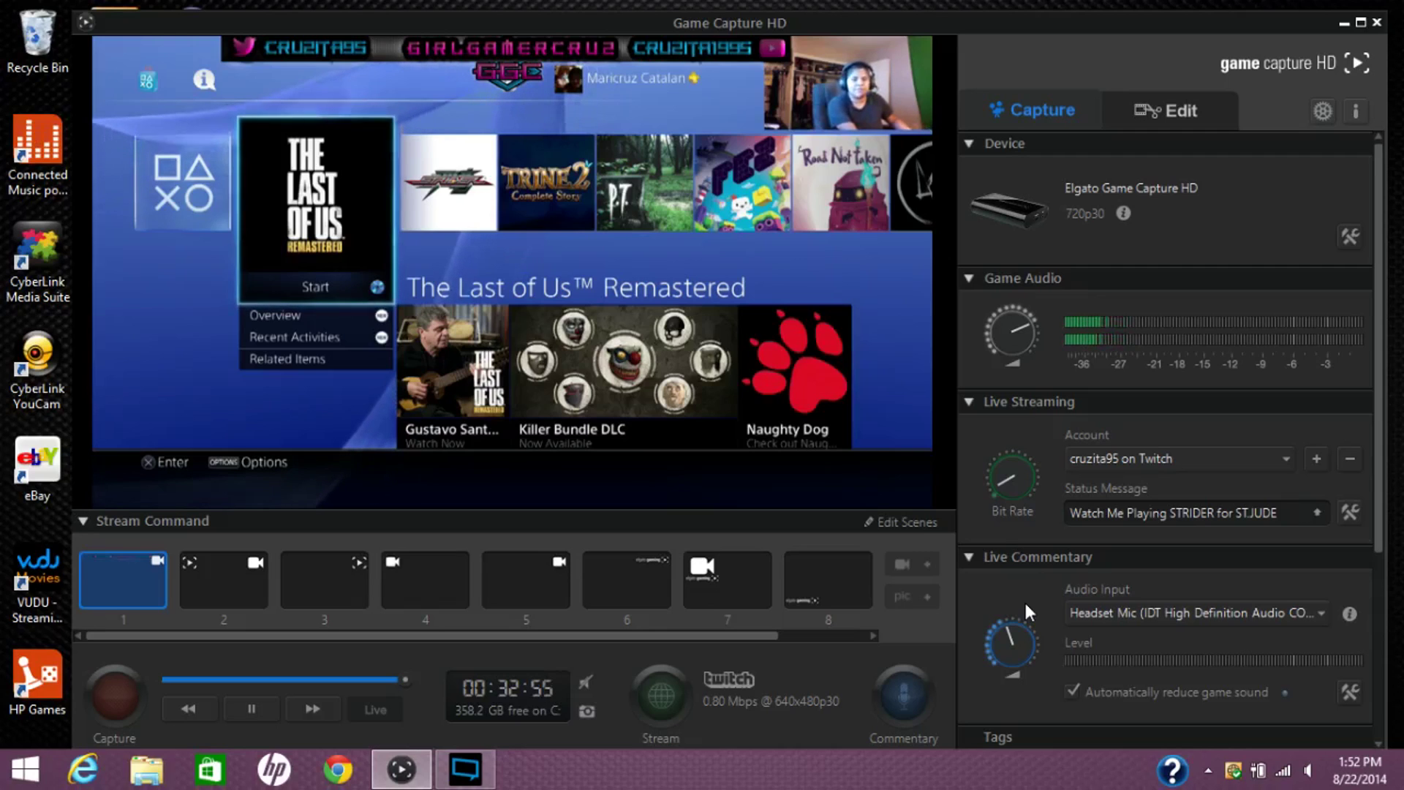
{"action": "left_click", "coordinate": [1134, 617]}
{"action": "left_click", "coordinate": [1096, 638]}
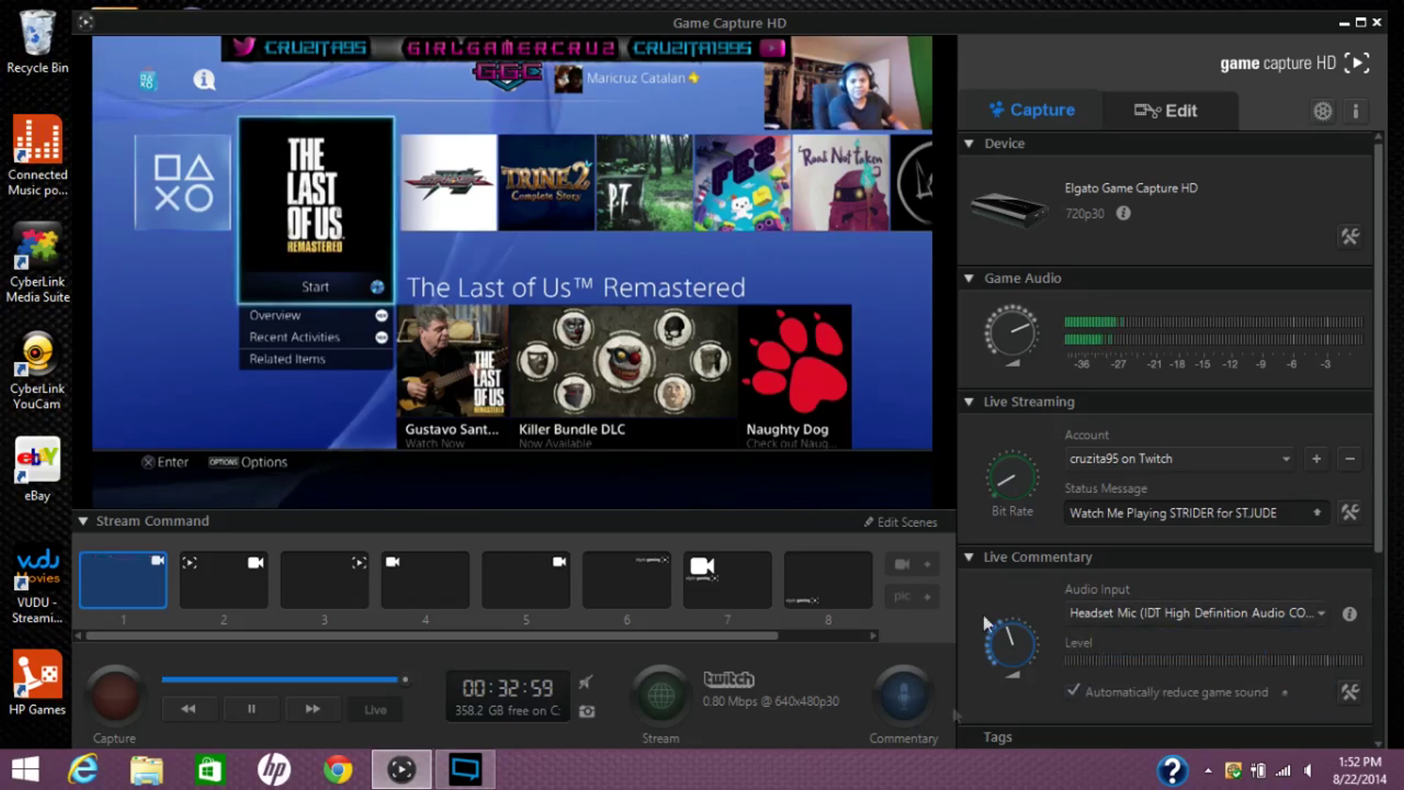
{"action": "left_click", "coordinate": [900, 696]}
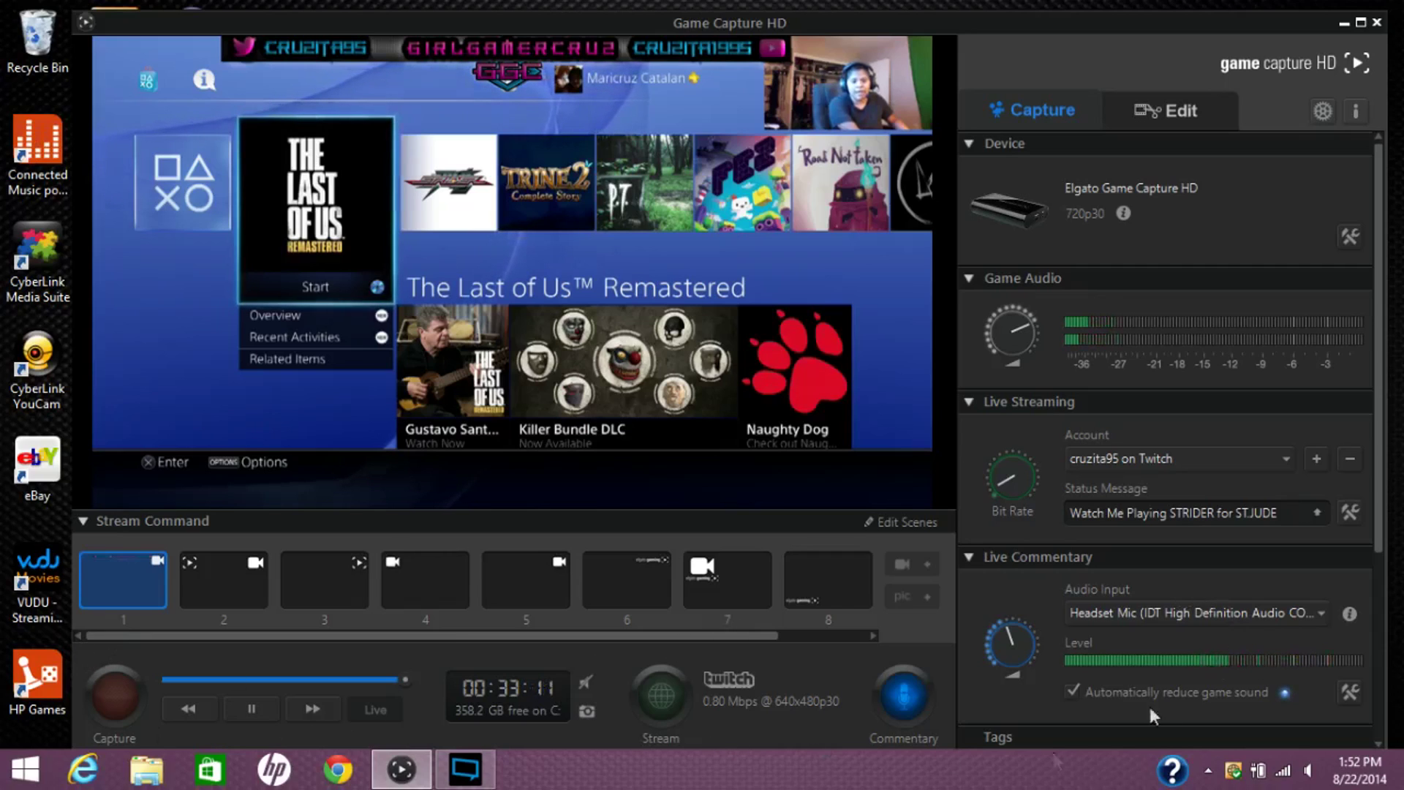
{"action": "left_click", "coordinate": [918, 687]}
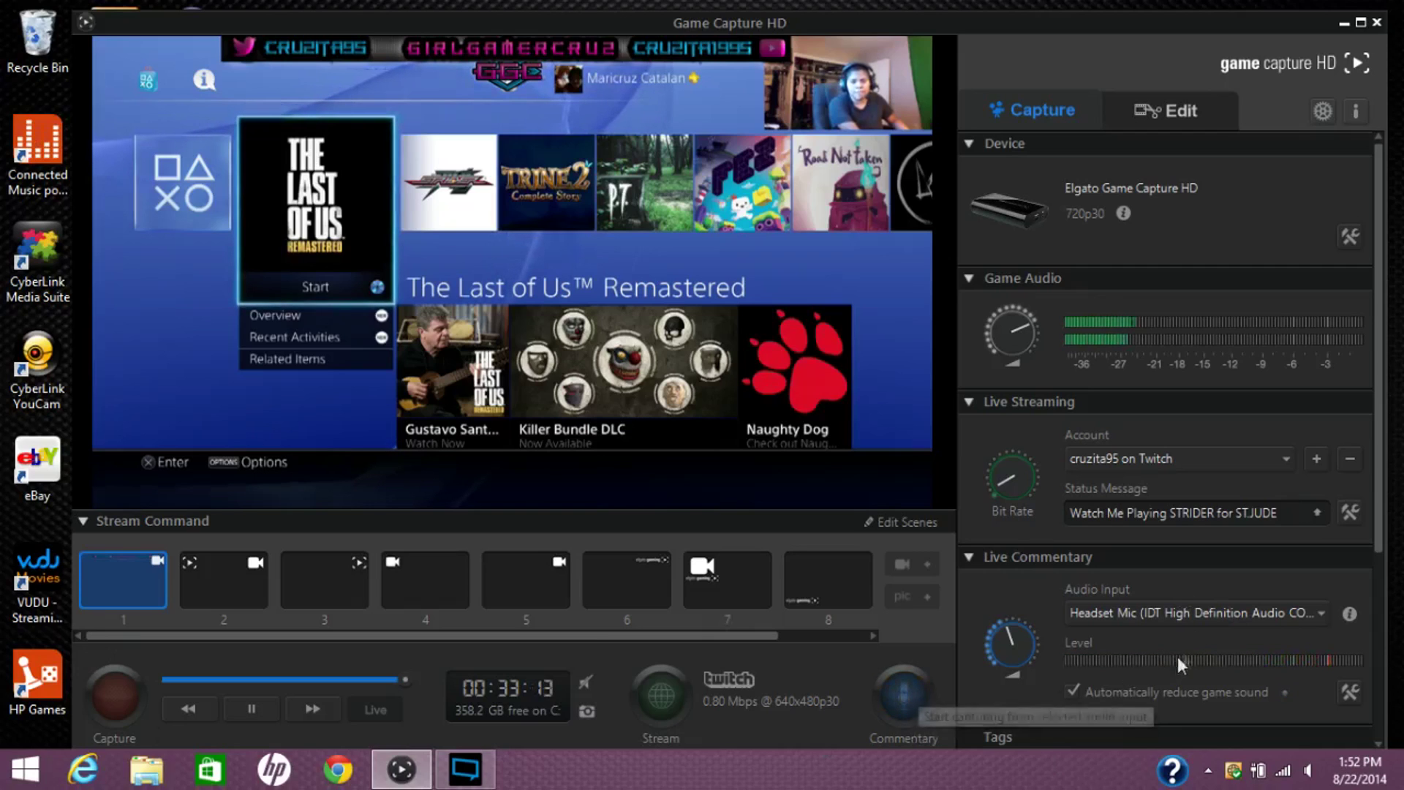
{"action": "left_click", "coordinate": [1105, 611]}
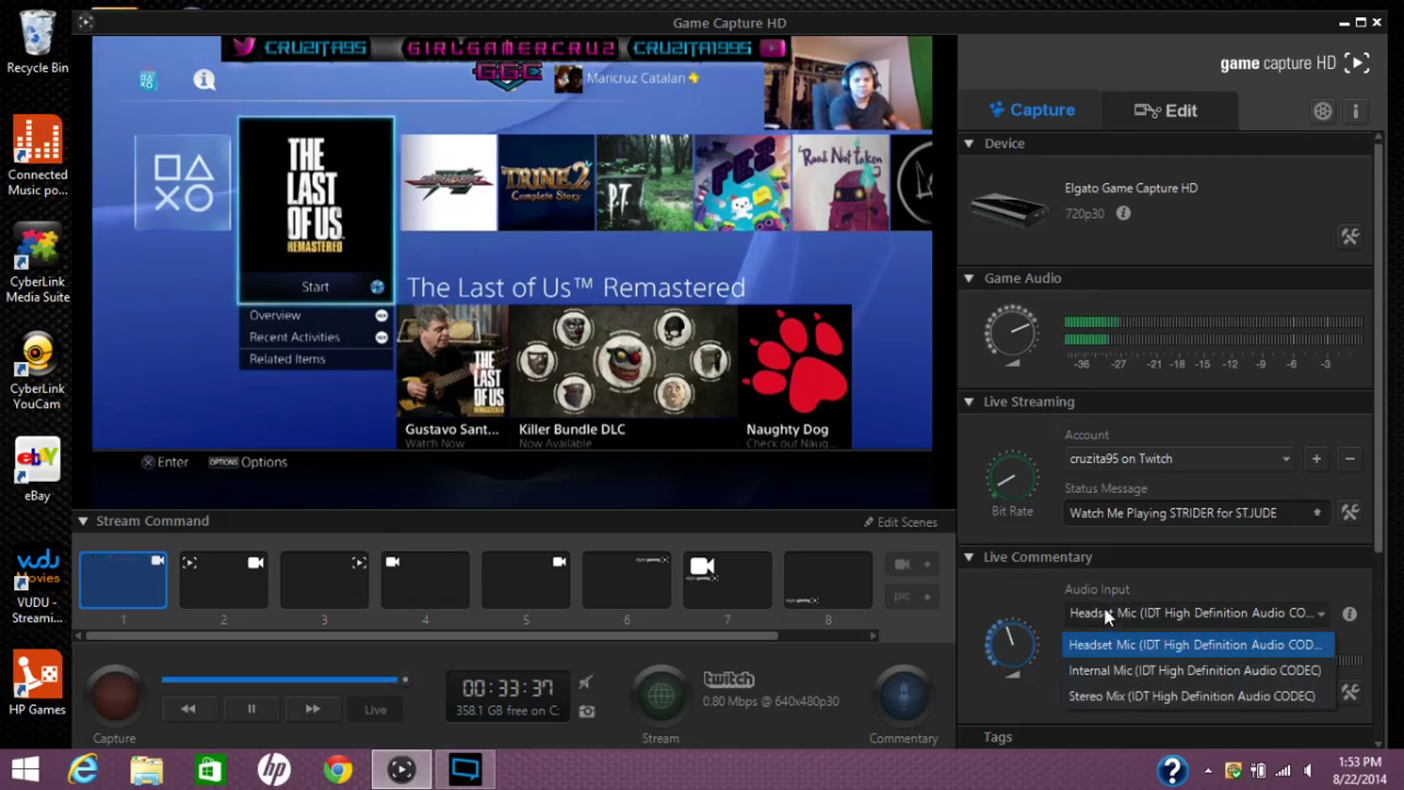
Step: Set the commentary audio input to Internal Mic and start capturing commentary
{"action": "left_click", "coordinate": [1097, 673]}
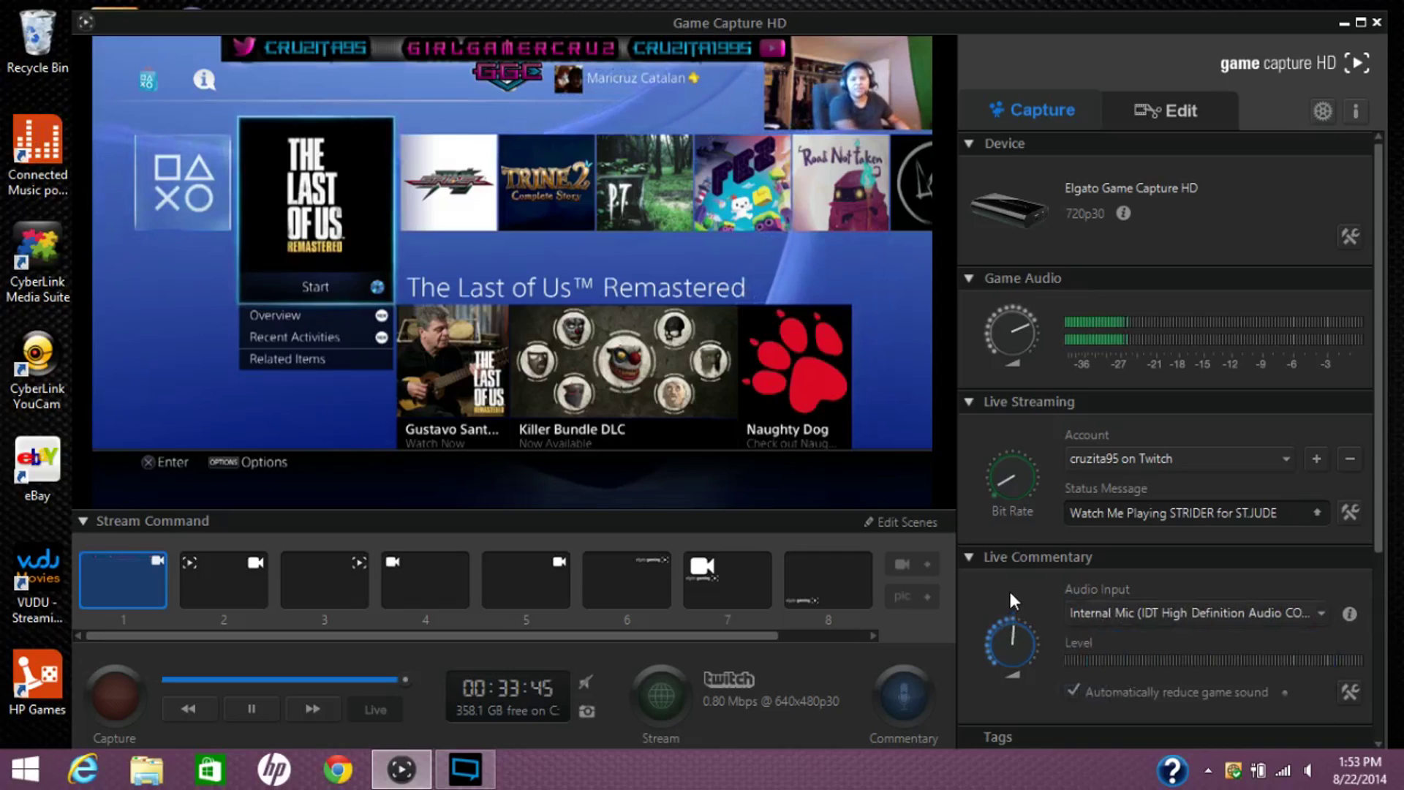
{"action": "left_click", "coordinate": [915, 704]}
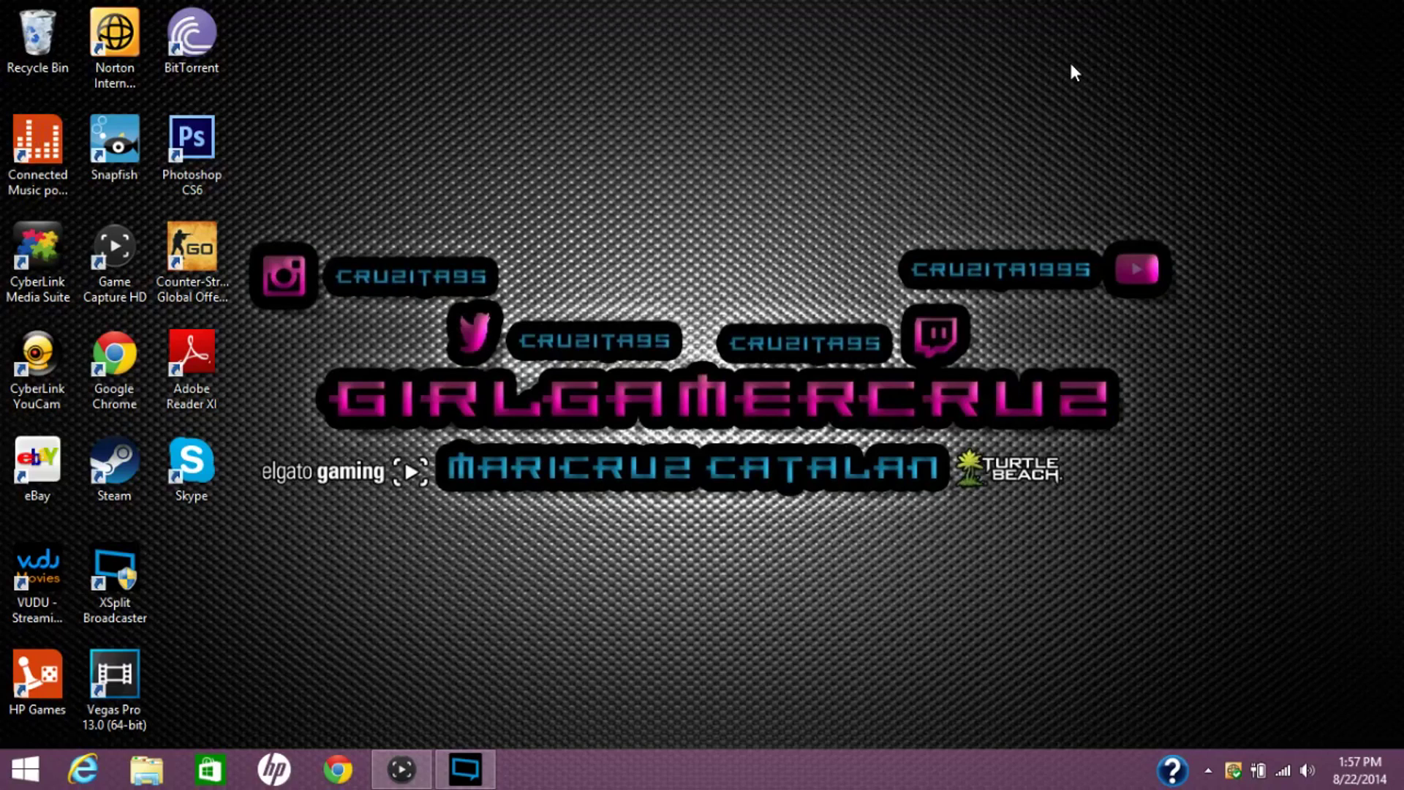
Step: In XSplit Broadcaster, select the Screen region source and bring up the list of source types
{"action": "left_click", "coordinate": [468, 776]}
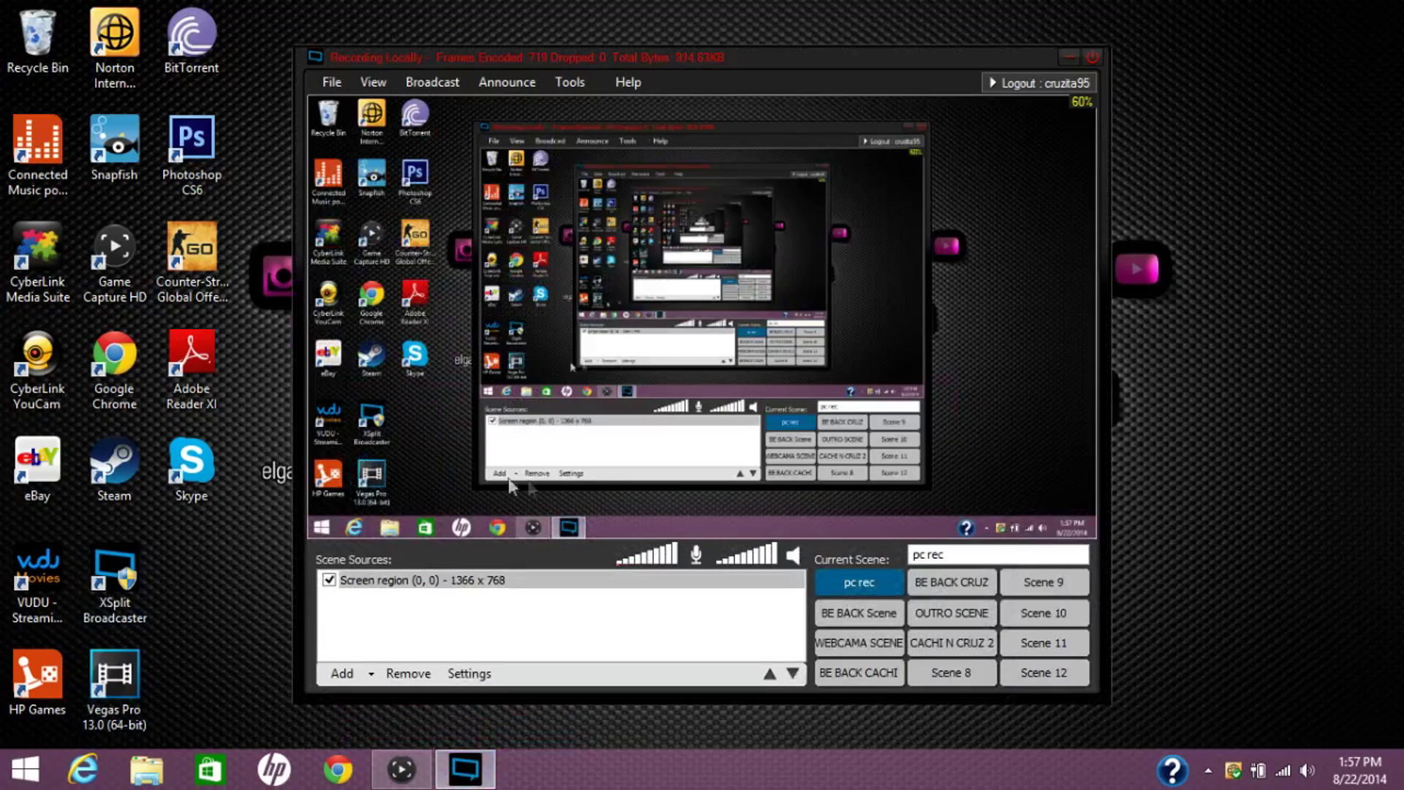
{"action": "left_click", "coordinate": [439, 580]}
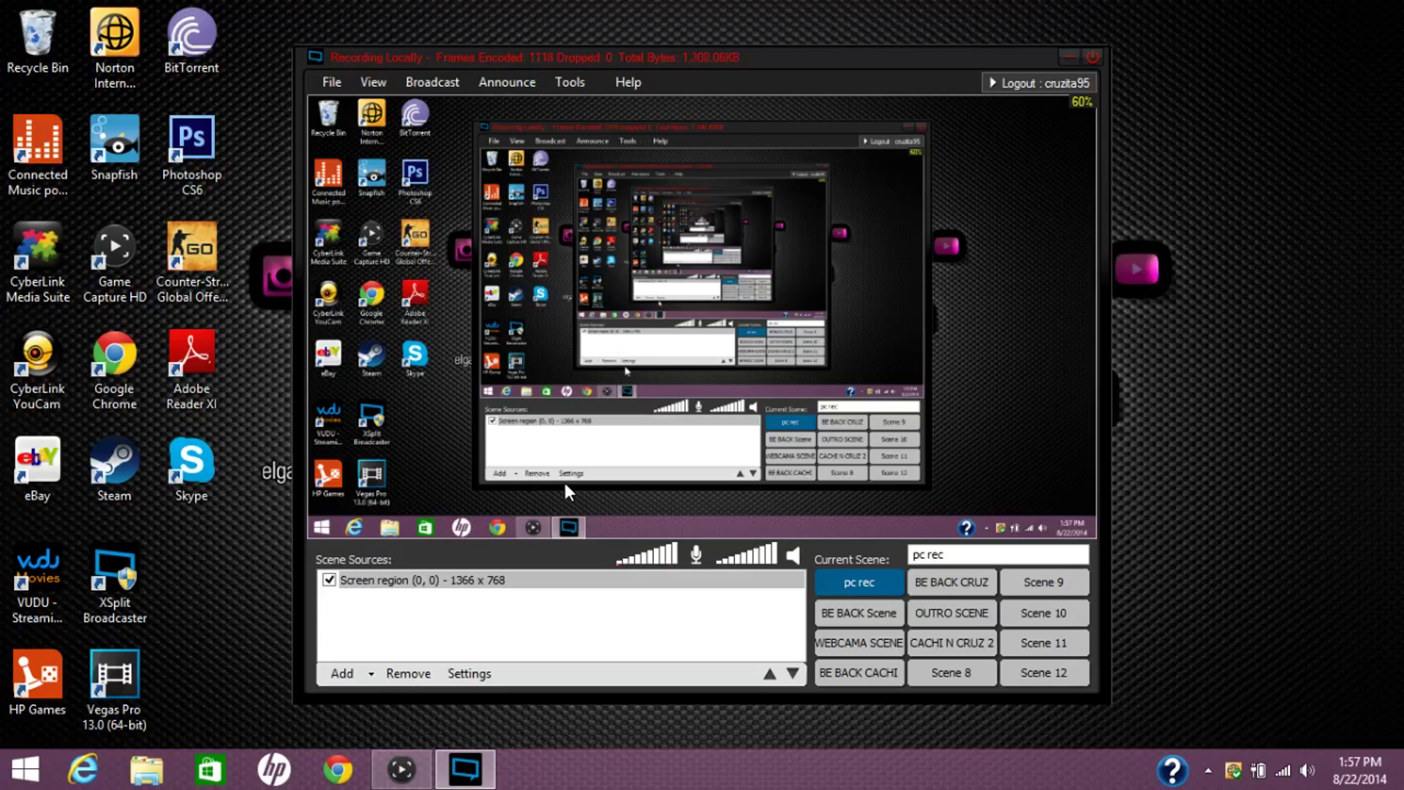
{"action": "left_click", "coordinate": [371, 673]}
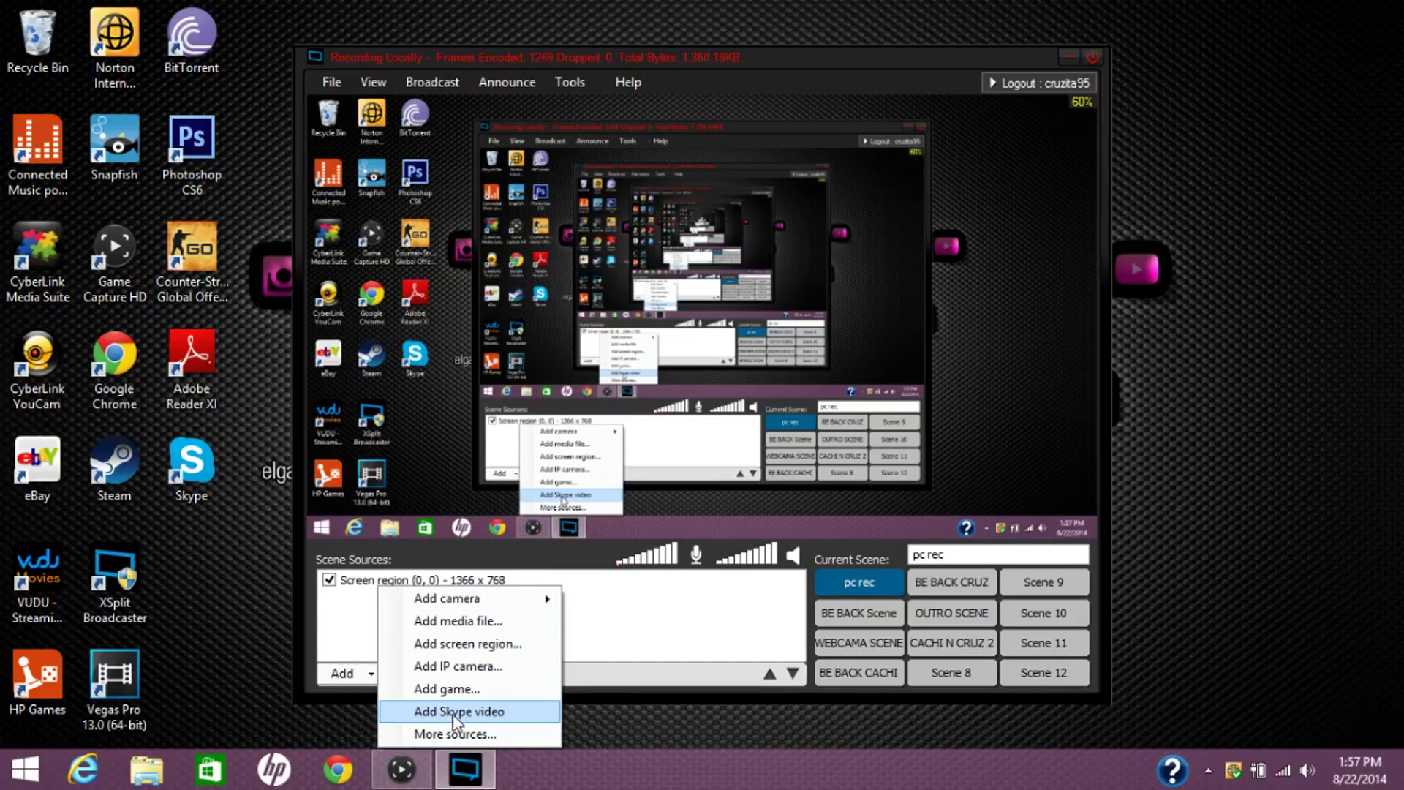
Step: Add a Skype video source to the pc rec scene and drag it toward the bottom-right
{"action": "left_click", "coordinate": [435, 713]}
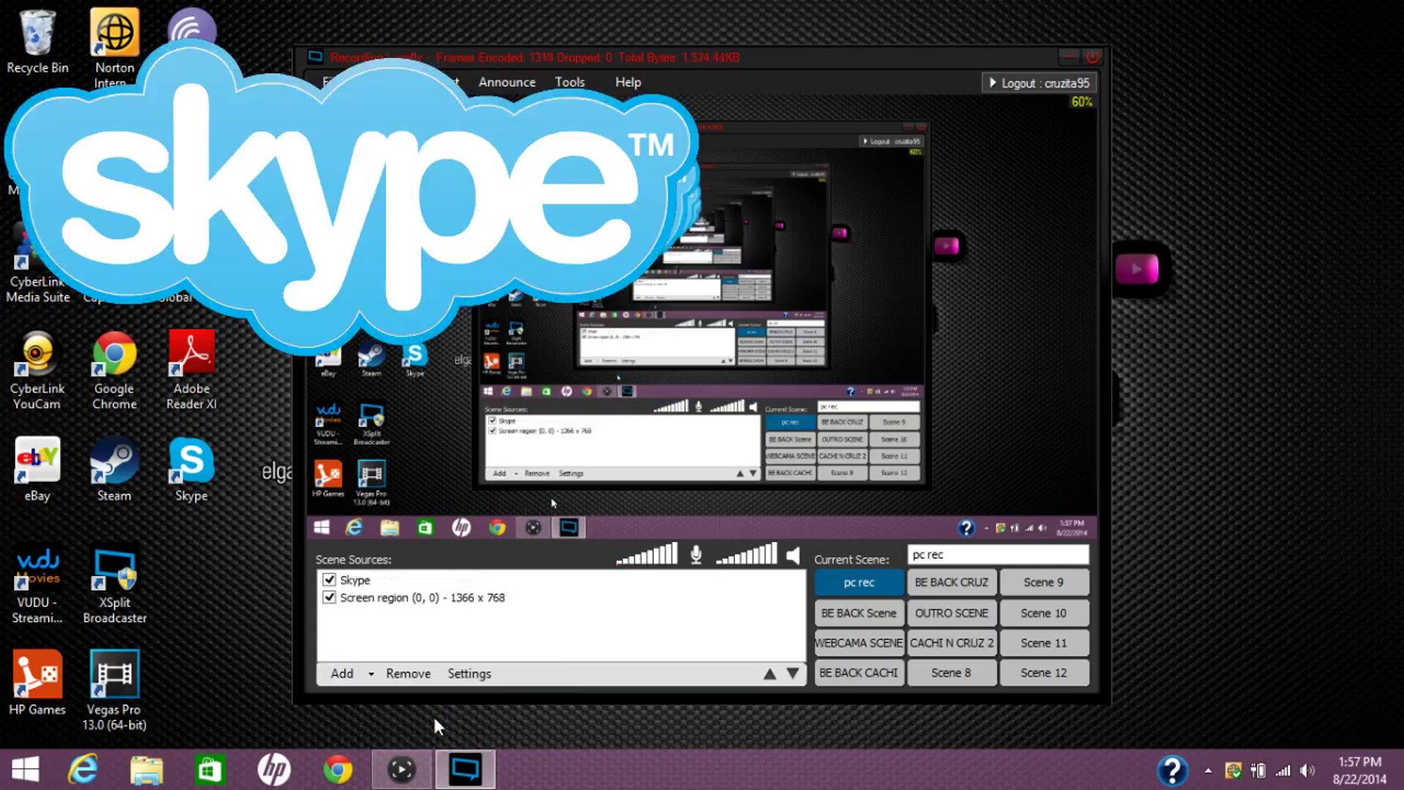
{"action": "left_click_drag", "start_coordinate": [438, 146], "coordinate": [981, 455]}
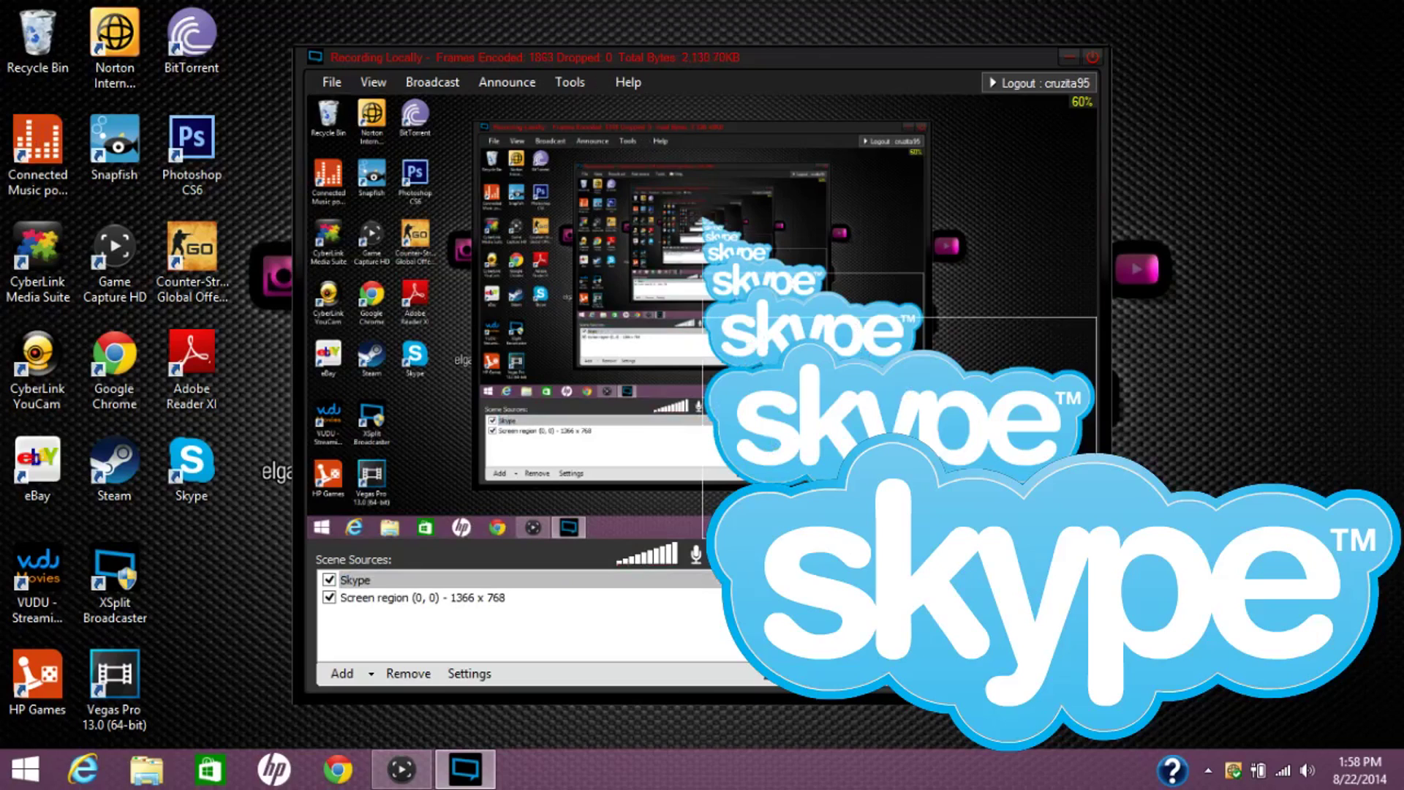
{"action": "left_click", "coordinate": [356, 580]}
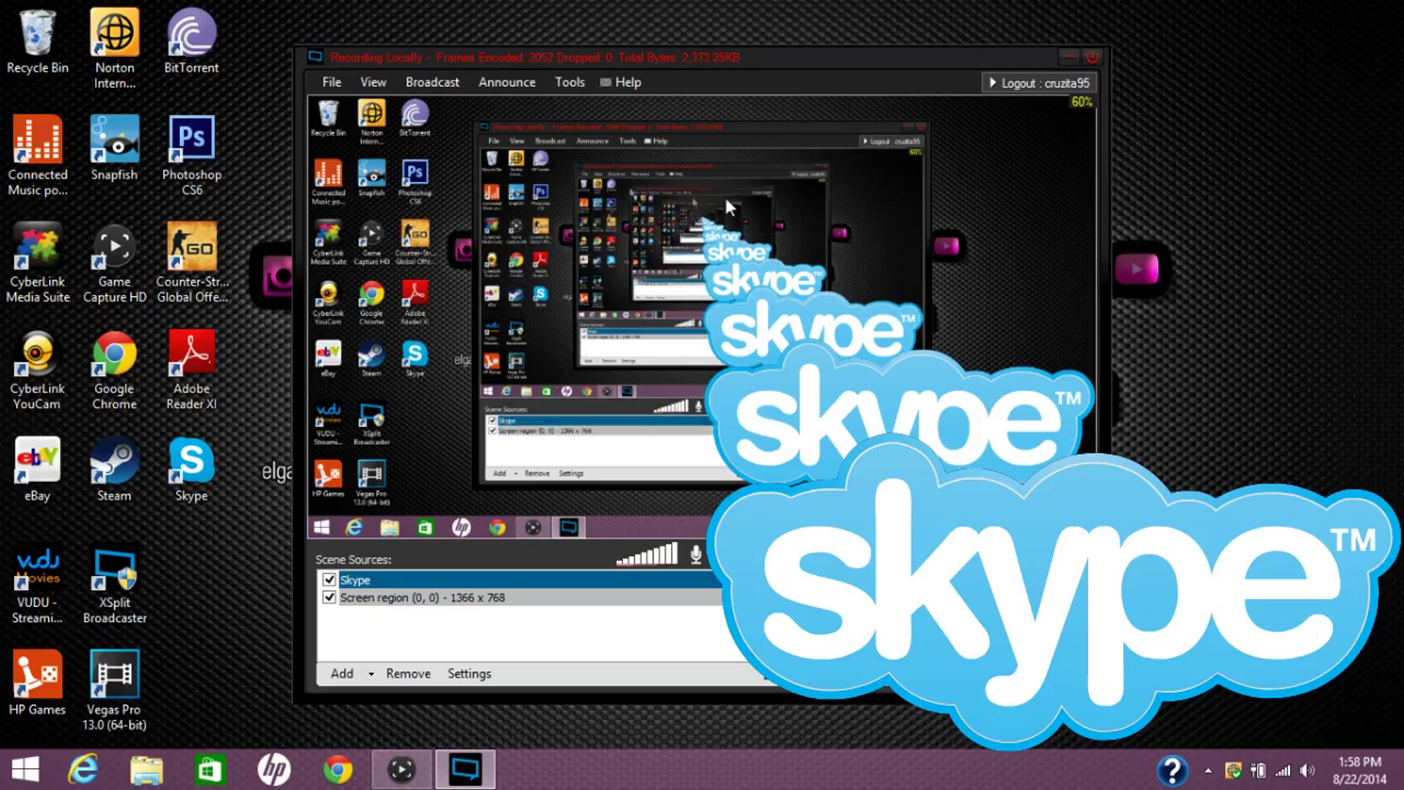
Step: Shrink the Skype video into the lower-right corner of the preview, over the screen region
{"action": "left_click", "coordinate": [907, 421]}
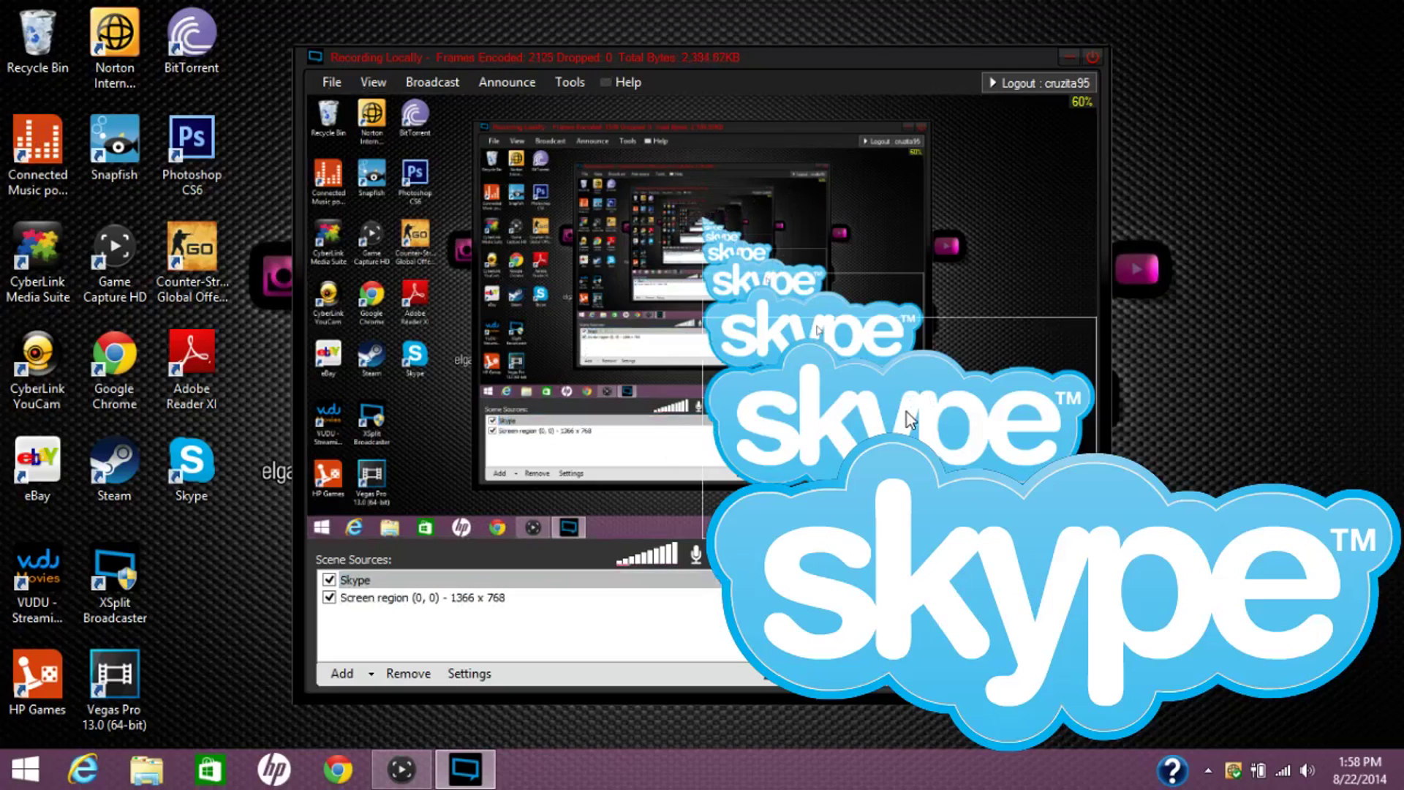
{"action": "left_click", "coordinate": [993, 170]}
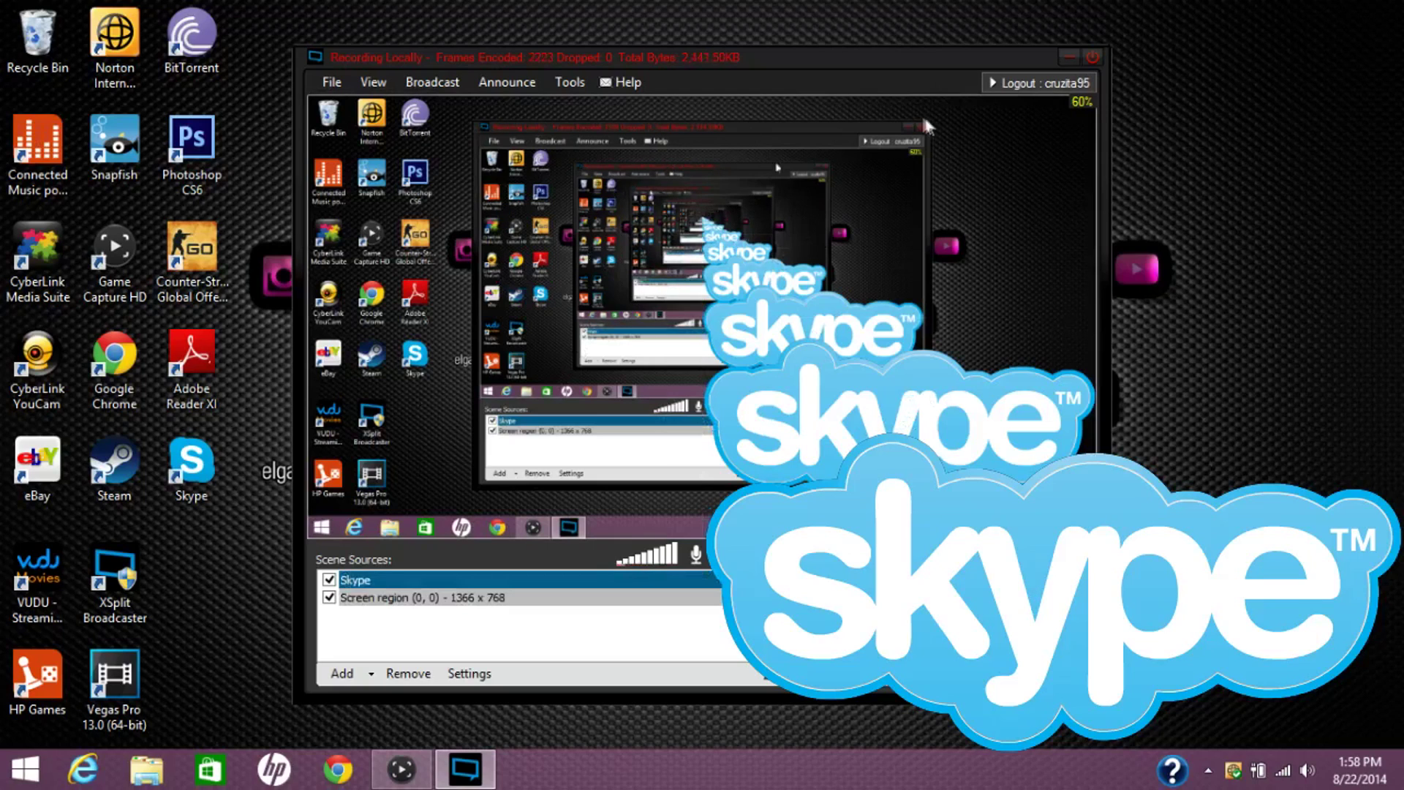
{"action": "left_click", "coordinate": [745, 426]}
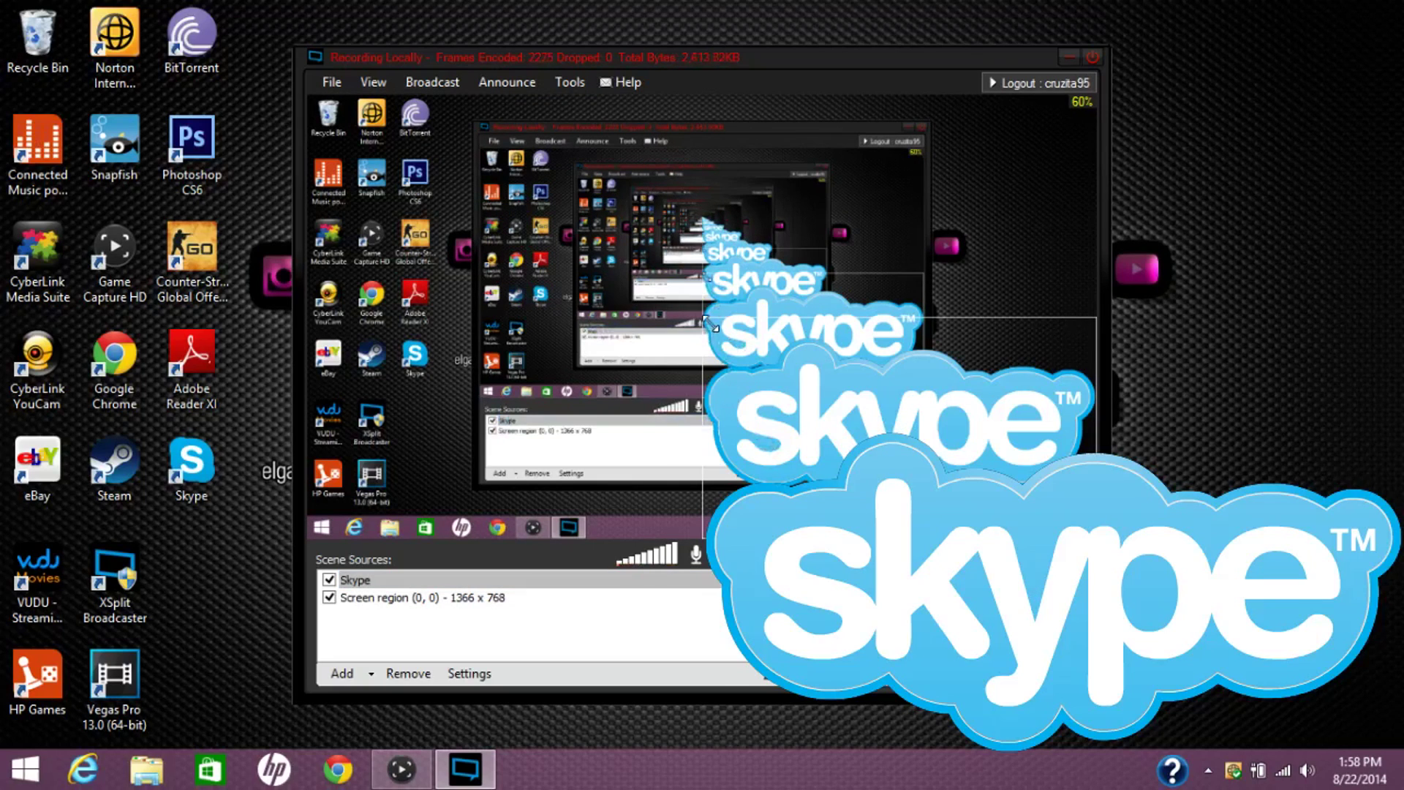
{"action": "left_click_drag", "start_coordinate": [711, 324], "coordinate": [914, 574]}
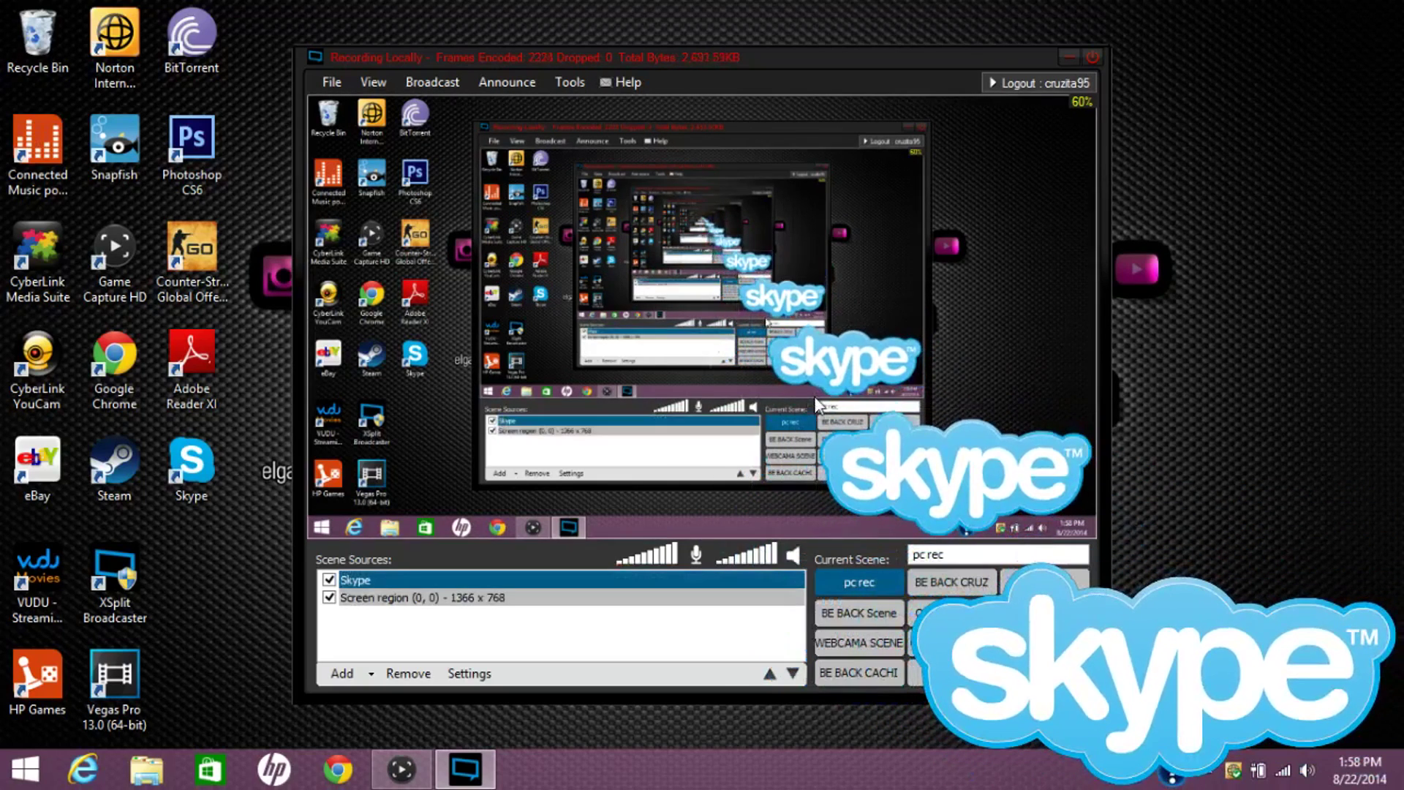